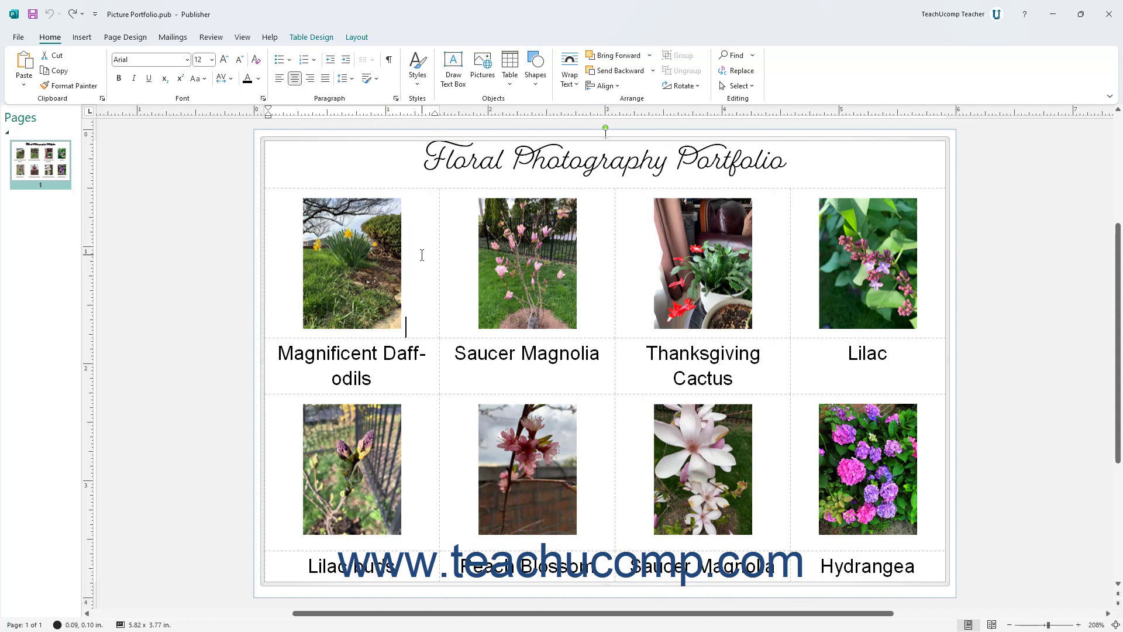
# - Apply the light purple banded table format, Table Style 33, to the portfolio table
pyautogui.click(311, 37)
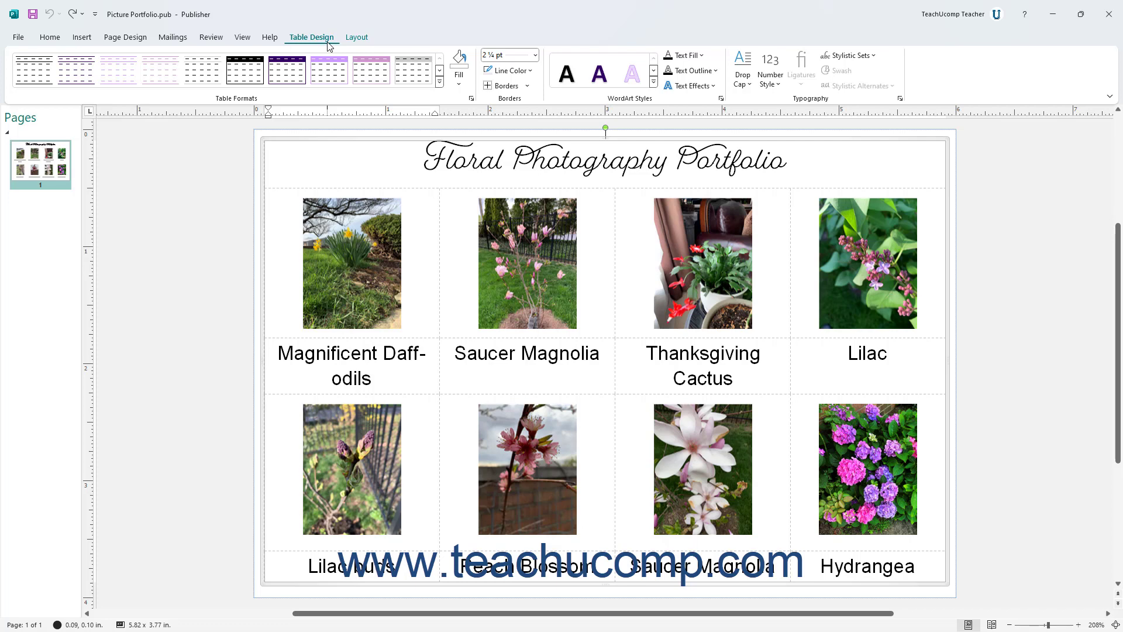
pyautogui.click(439, 71)
pyautogui.click(439, 70)
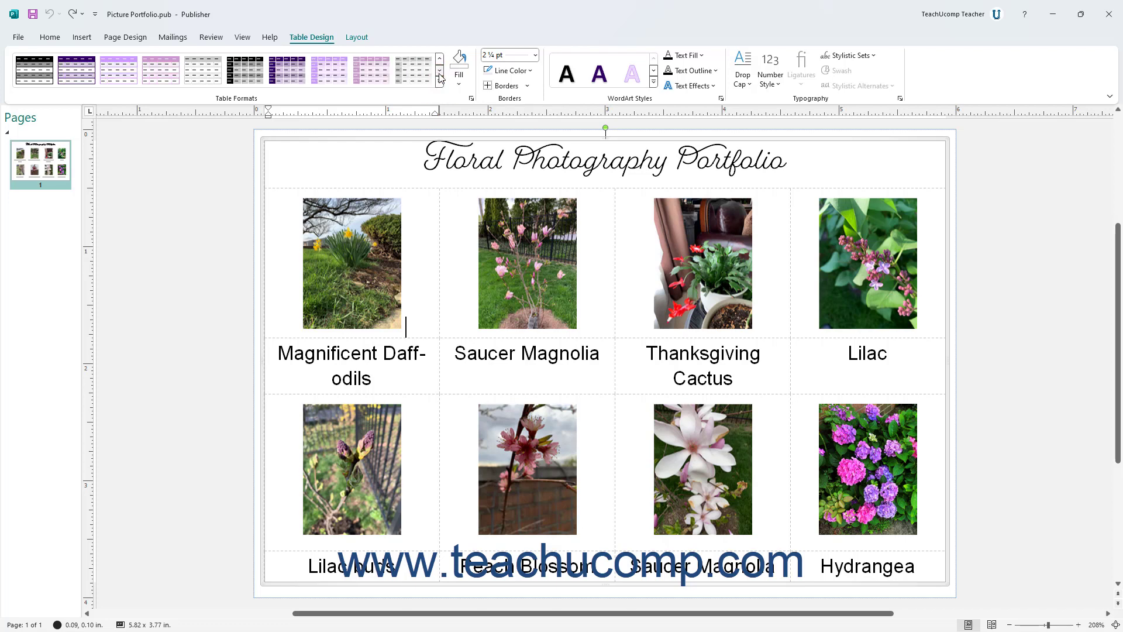
pyautogui.click(440, 75)
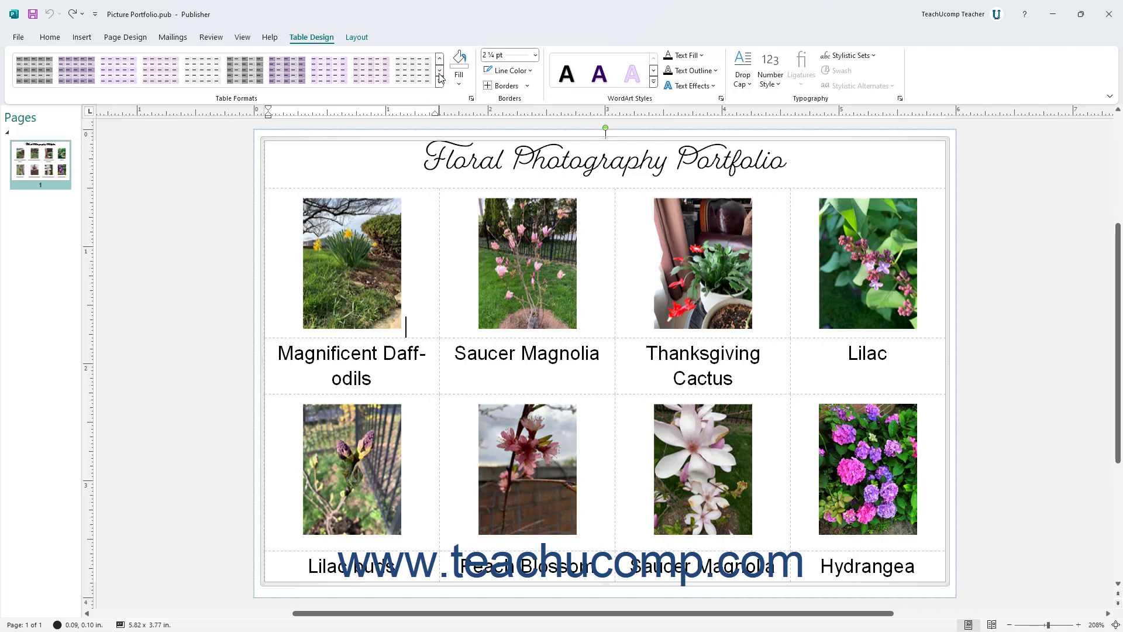
pyautogui.click(135, 79)
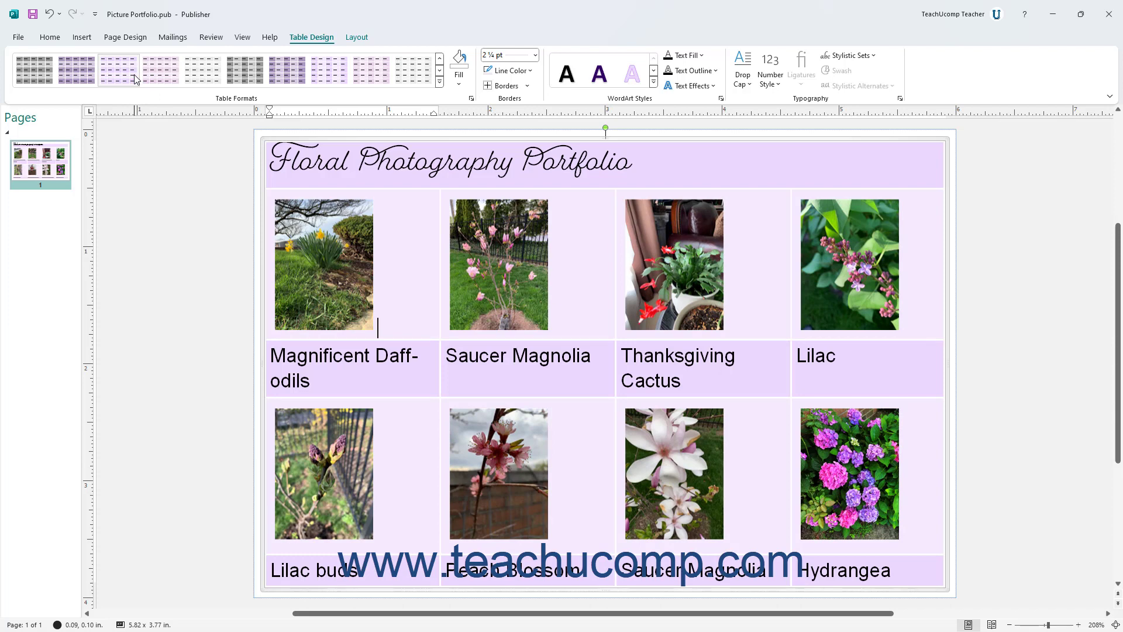
# - Open Table AutoFormat, preview several table styles, and choose Table Style 24 for the portfolio table
pyautogui.click(438, 84)
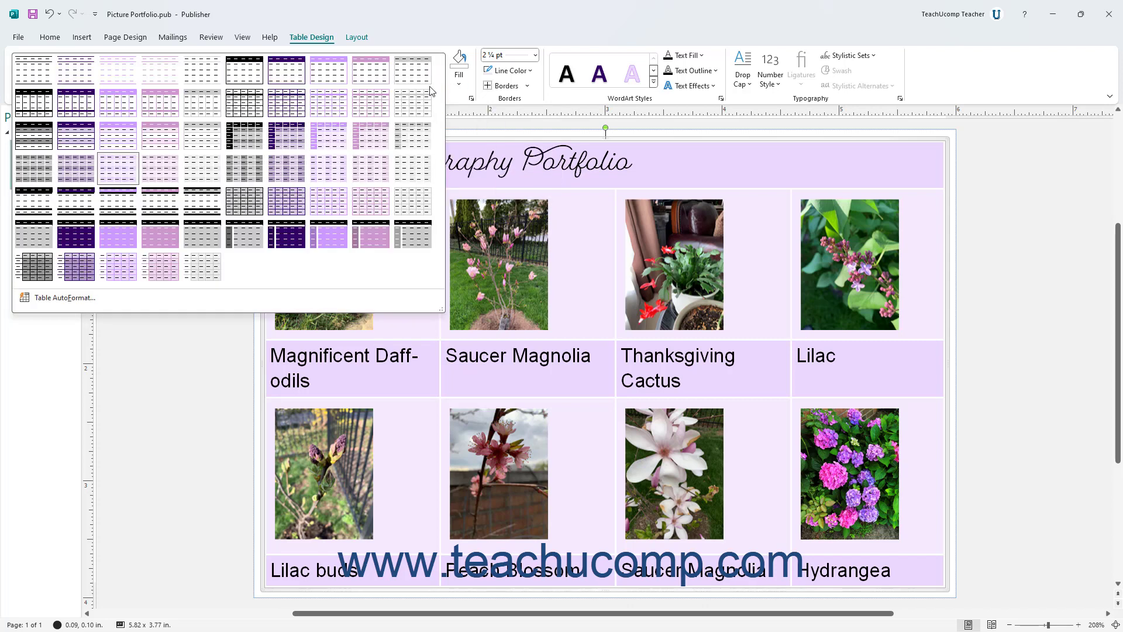
pyautogui.click(64, 298)
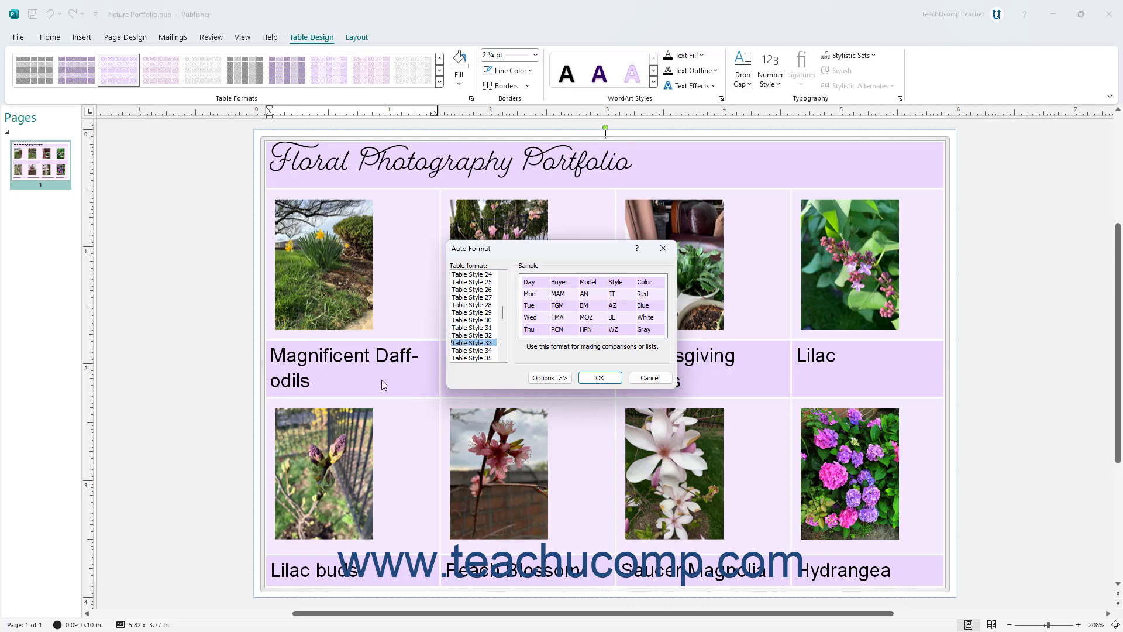
pyautogui.click(487, 320)
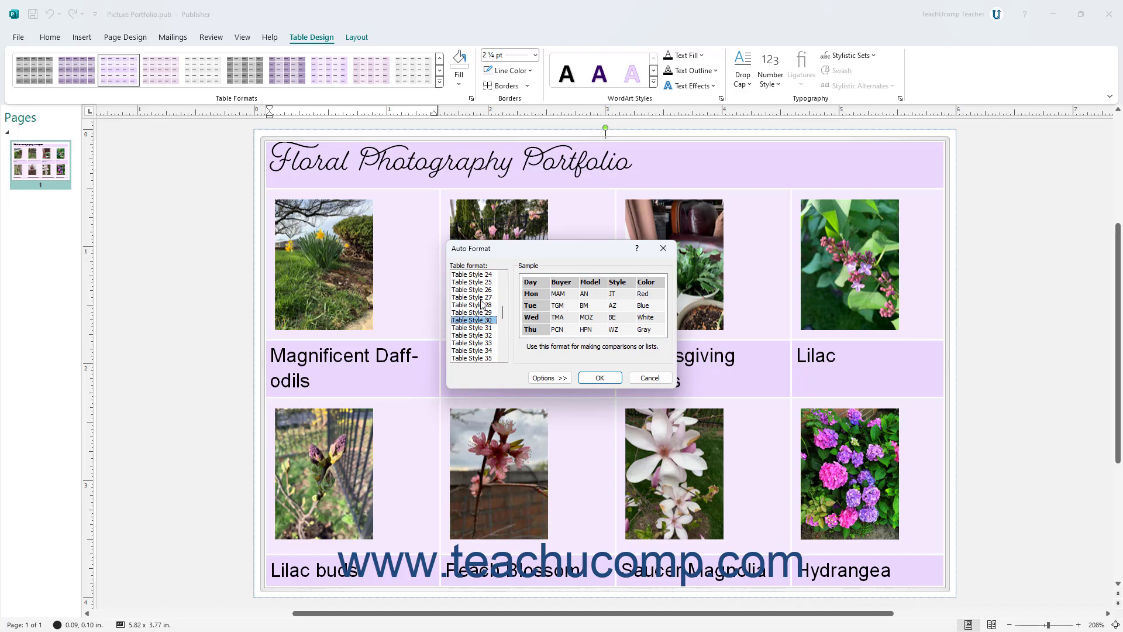
pyautogui.click(482, 297)
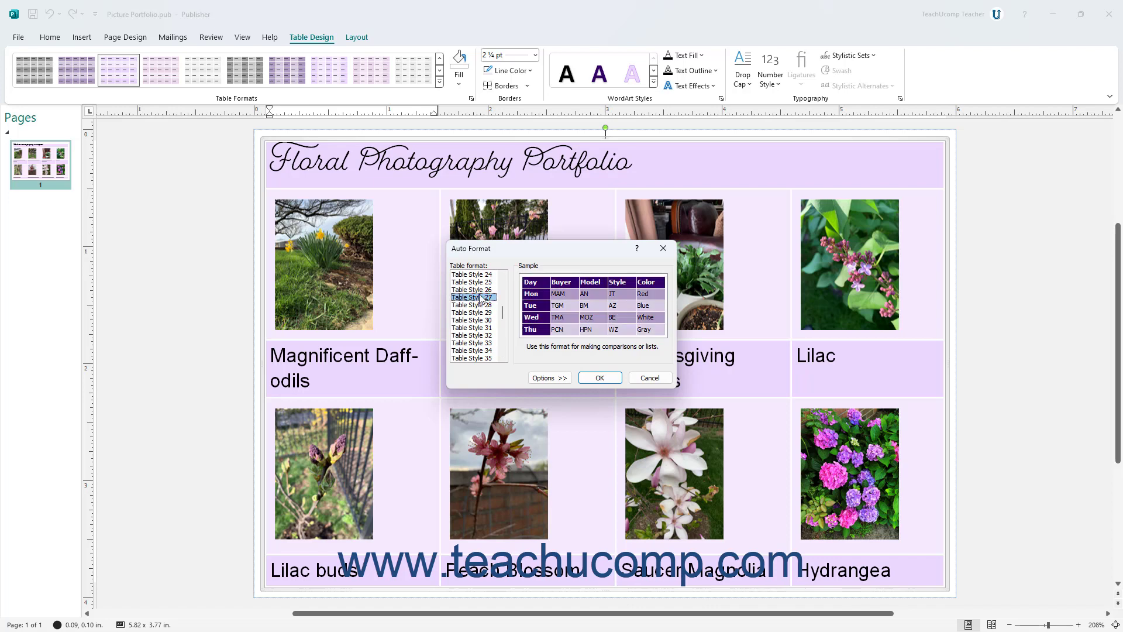
pyautogui.click(482, 289)
pyautogui.click(482, 282)
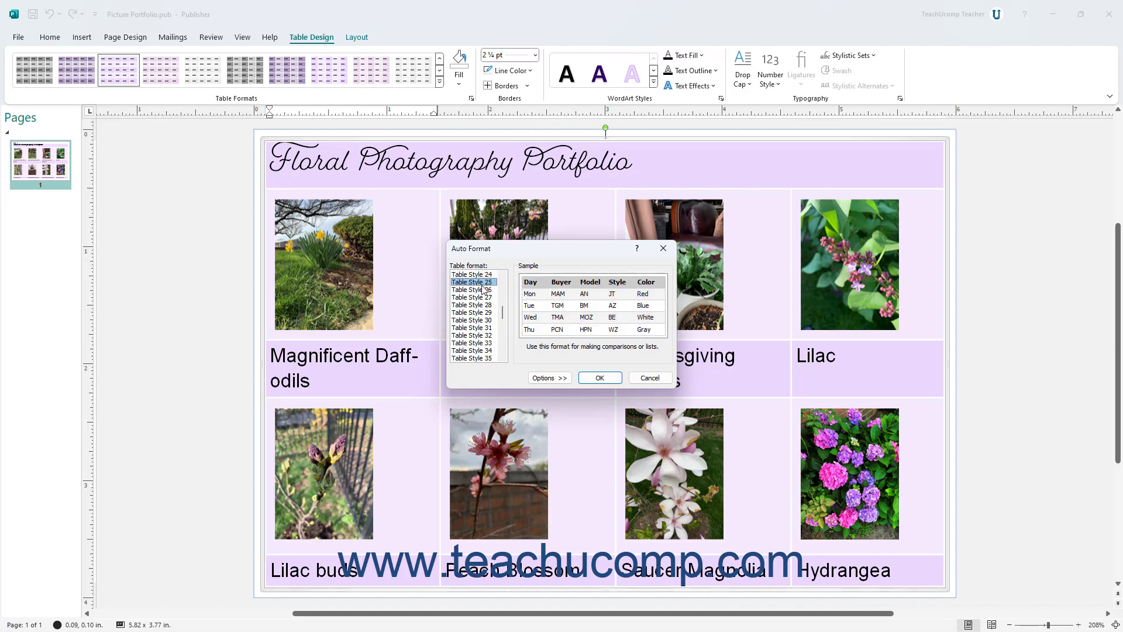
pyautogui.click(484, 275)
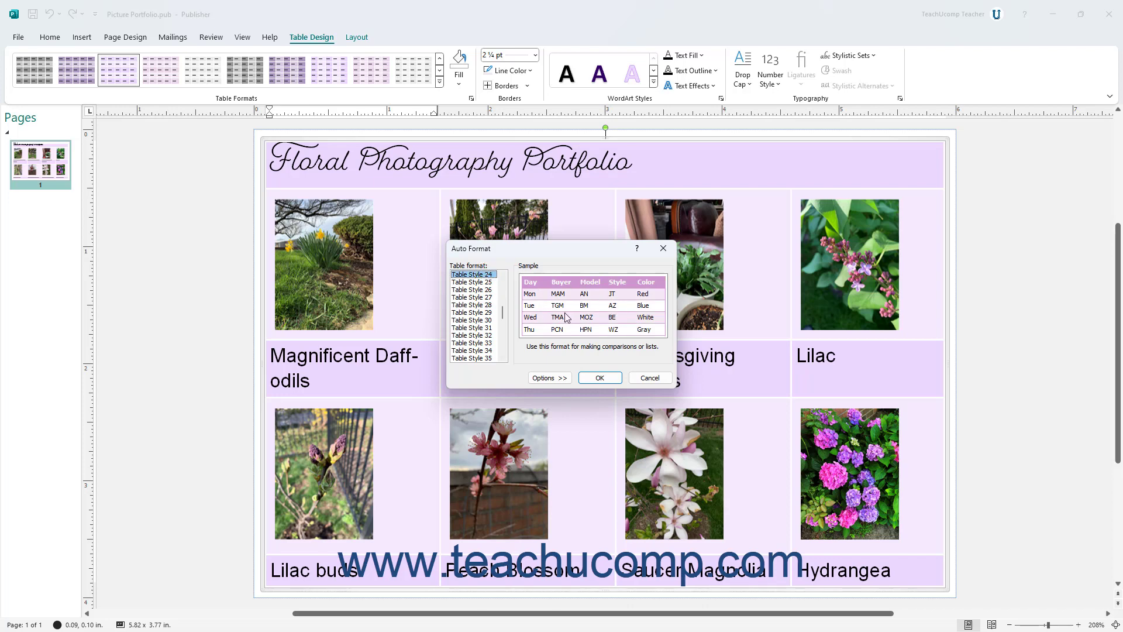
# - Exclude text formatting and text alignment from the formats to apply, and apply the chosen AutoFormat to the table
pyautogui.click(549, 378)
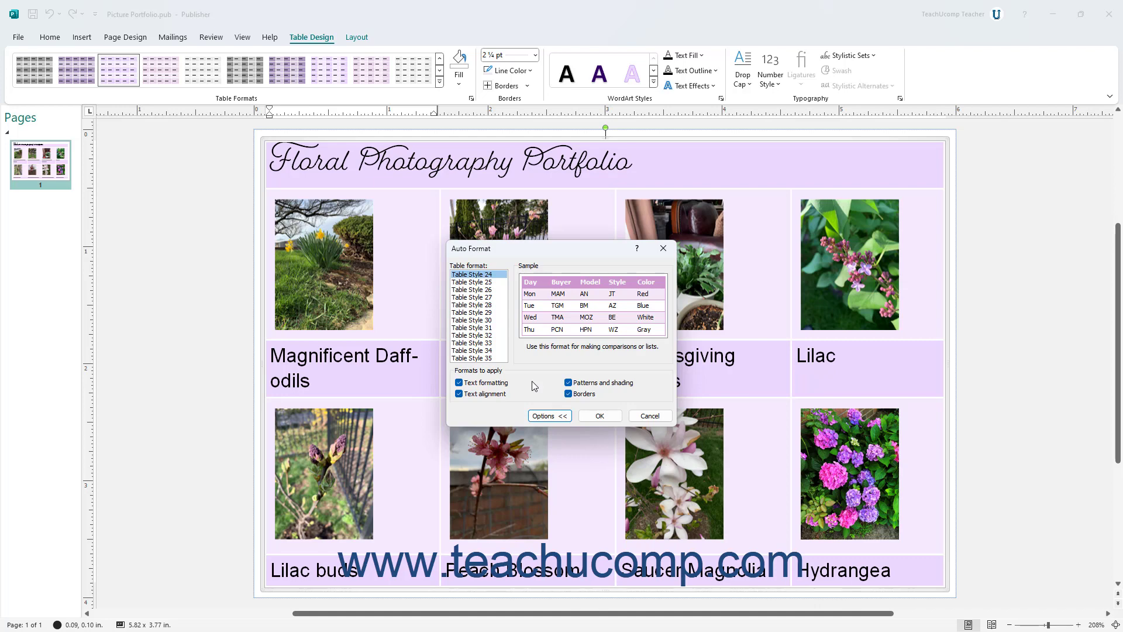
pyautogui.click(488, 384)
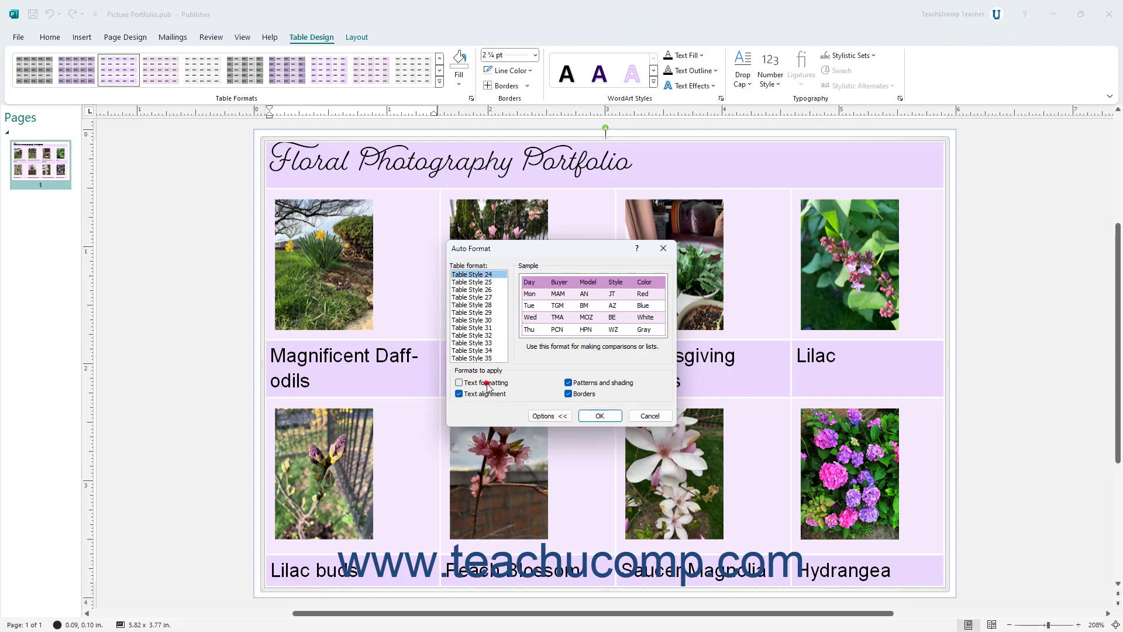
pyautogui.click(486, 395)
pyautogui.click(599, 416)
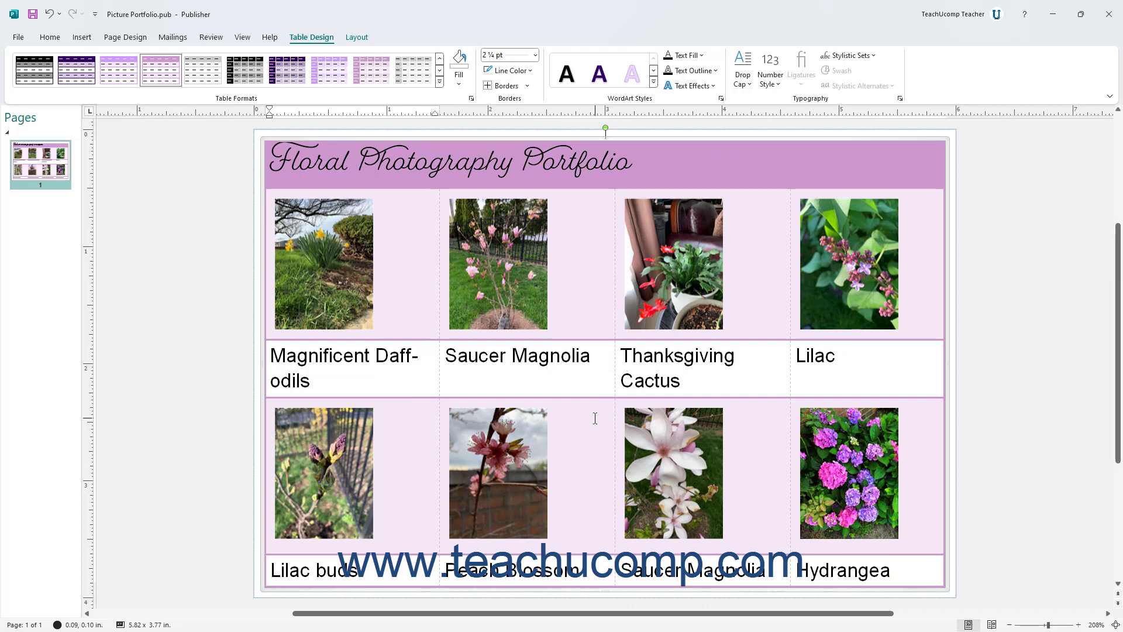
# - Fill the upper caption row, from Magnificent Daffodils to Lilac, with a dark mauve shade from the scheme colors
pyautogui.moveTo(284, 358); pyautogui.dragTo(813, 374)
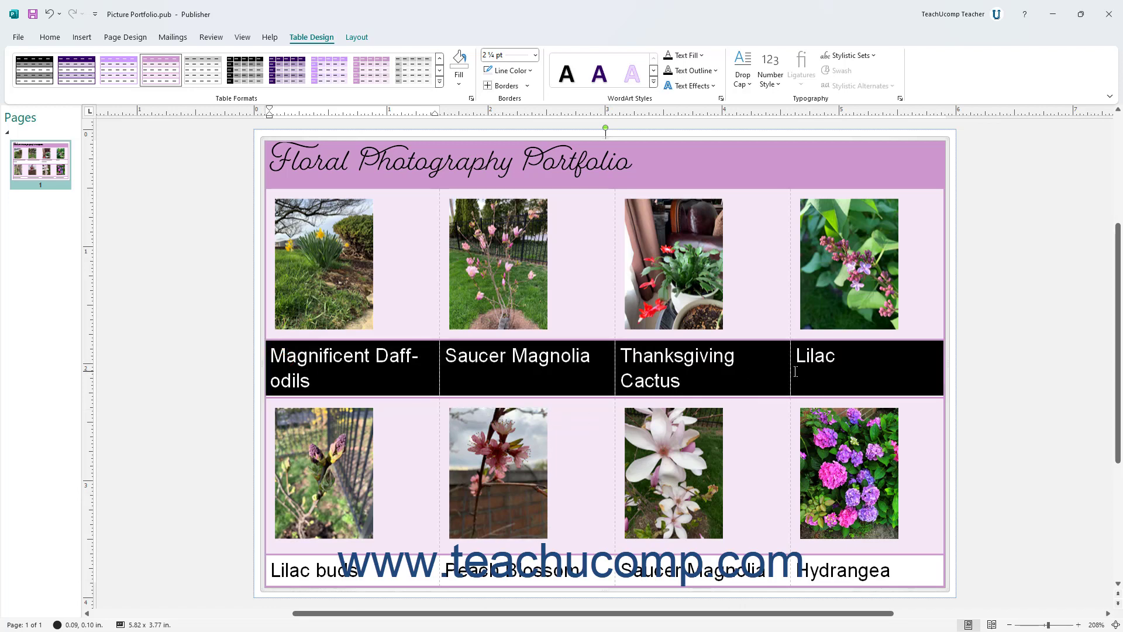
pyautogui.click(460, 86)
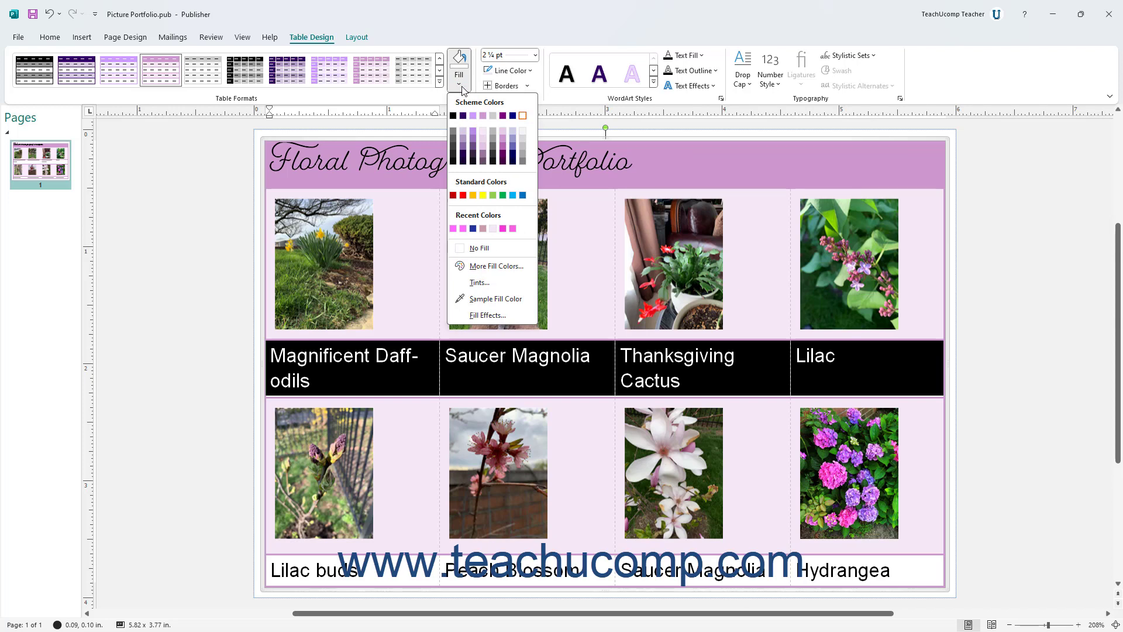
pyautogui.click(484, 155)
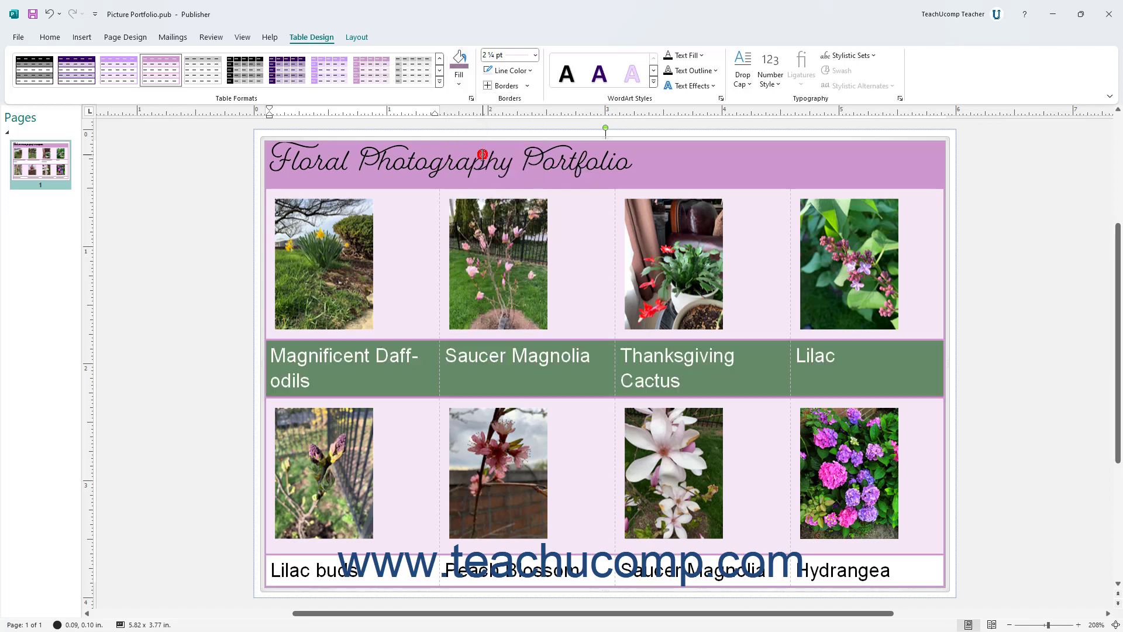
pyautogui.click(427, 361)
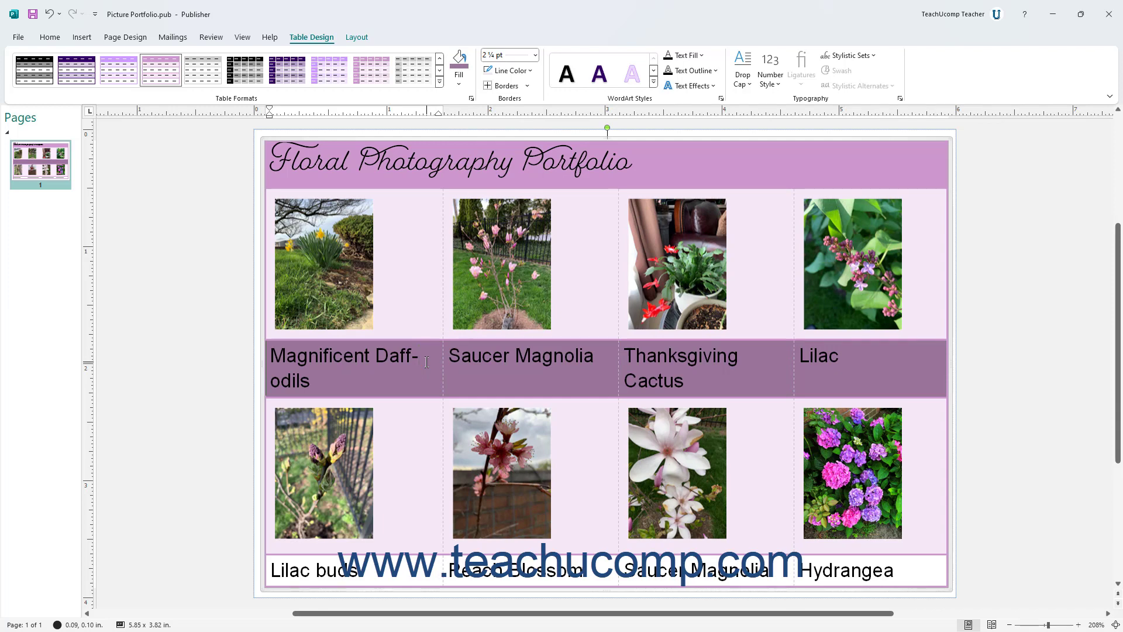
# - Fill the upper caption row with the custom PANTONE 5155 C color
pyautogui.moveTo(368, 367); pyautogui.dragTo(831, 363)
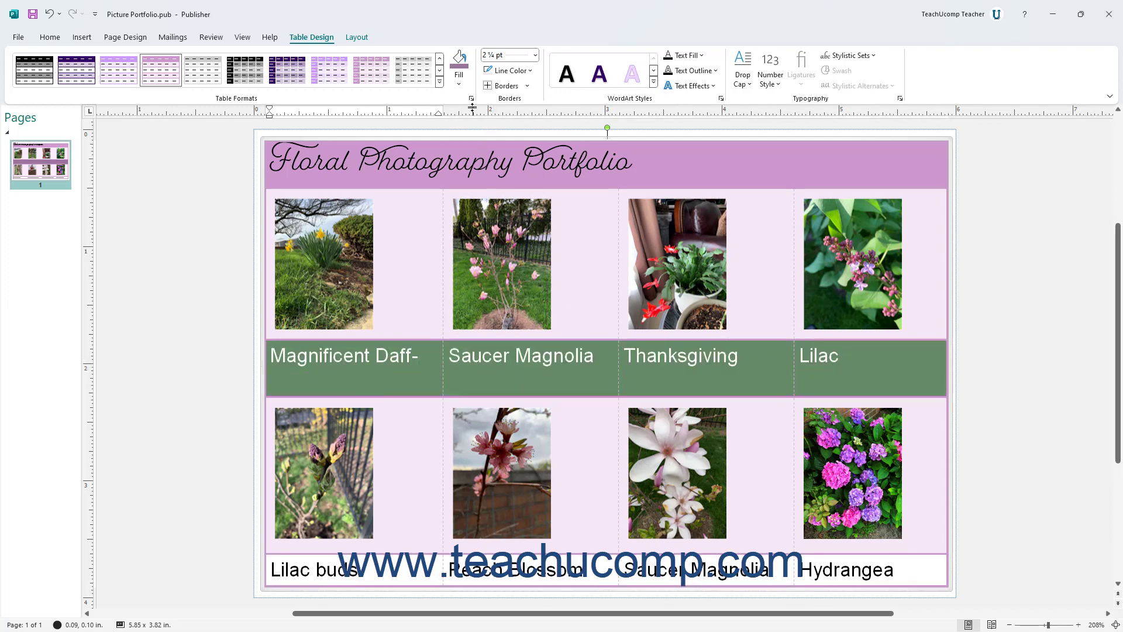
pyautogui.click(461, 84)
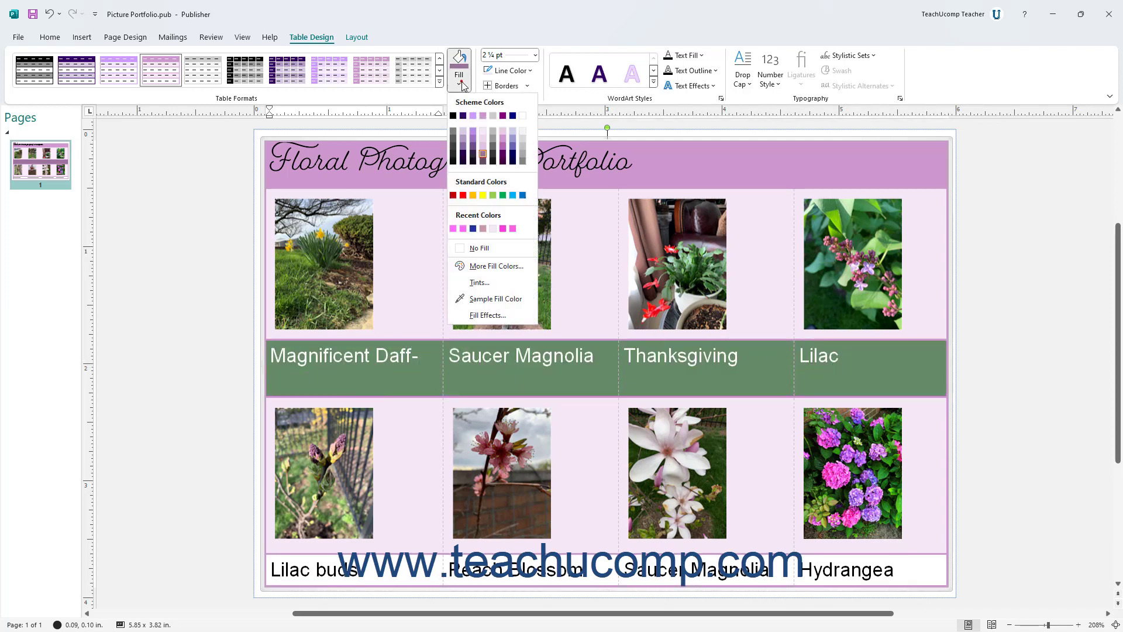
pyautogui.click(498, 266)
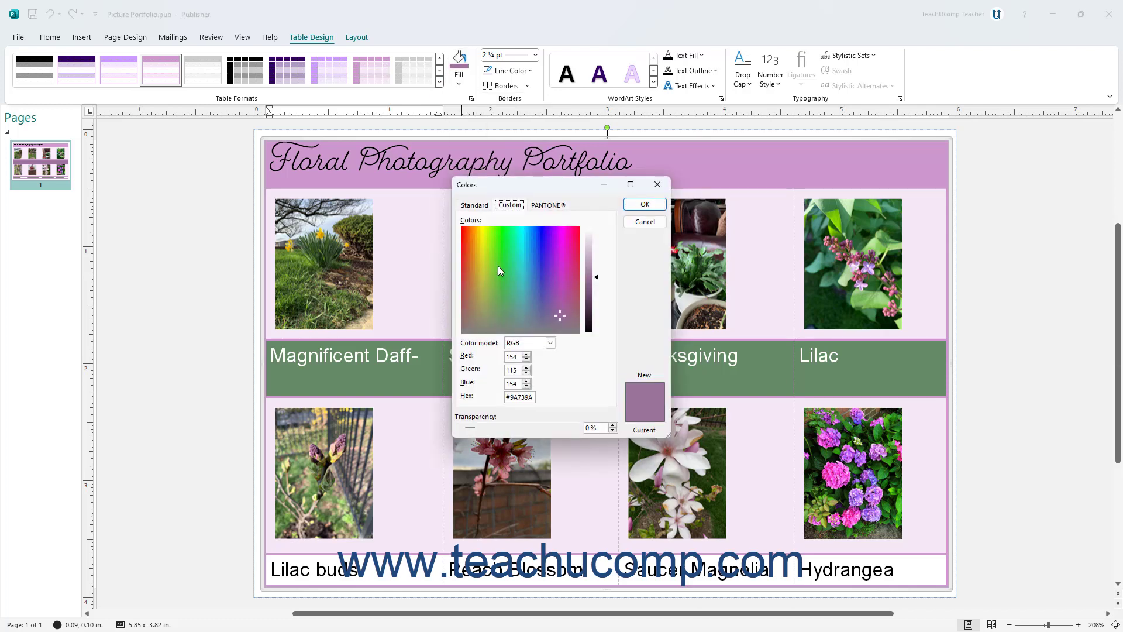
pyautogui.click(549, 205)
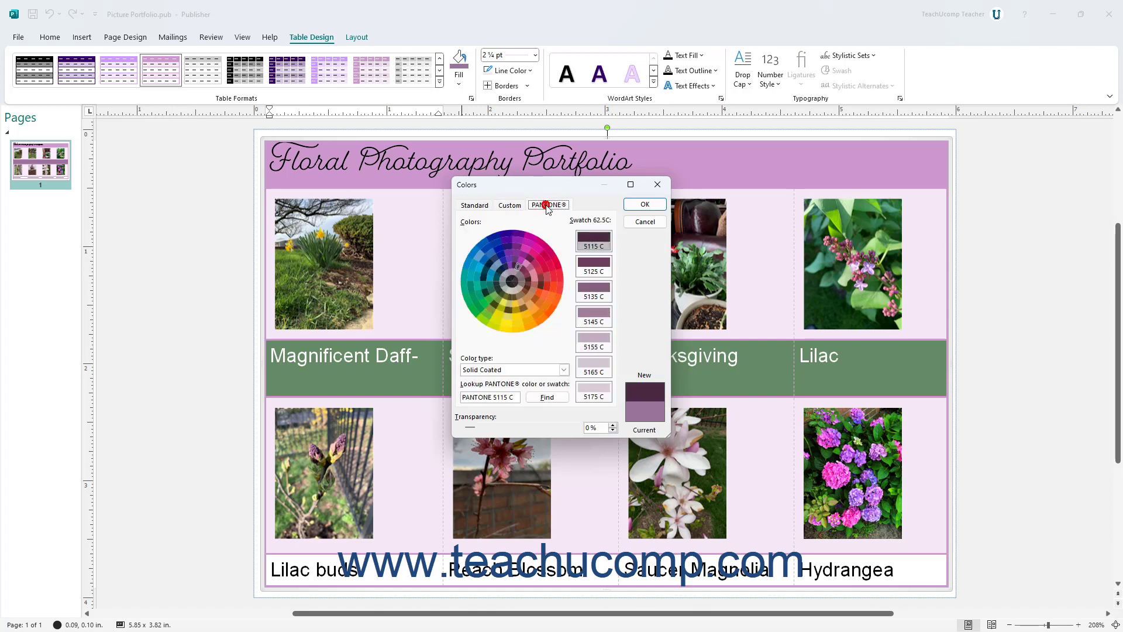
pyautogui.click(593, 342)
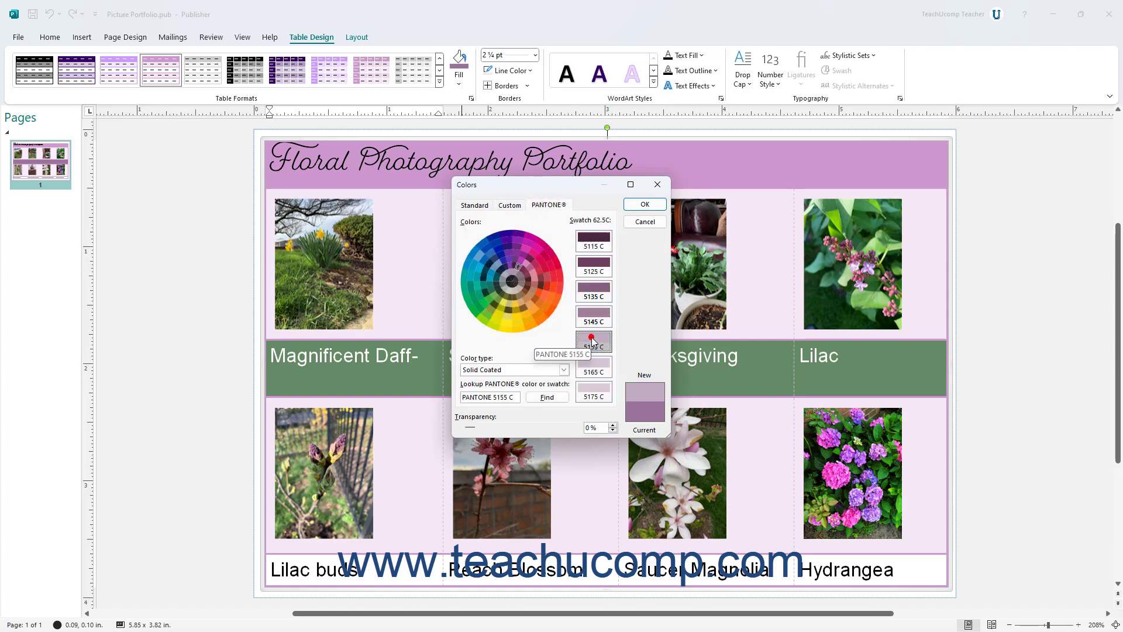
pyautogui.click(645, 205)
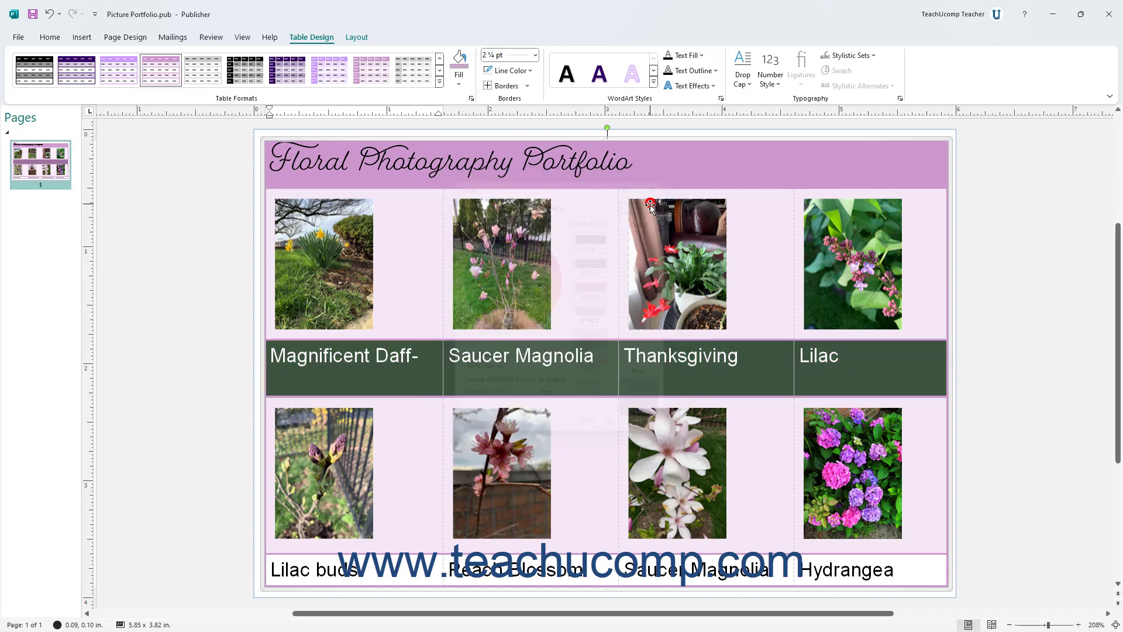
pyautogui.click(421, 354)
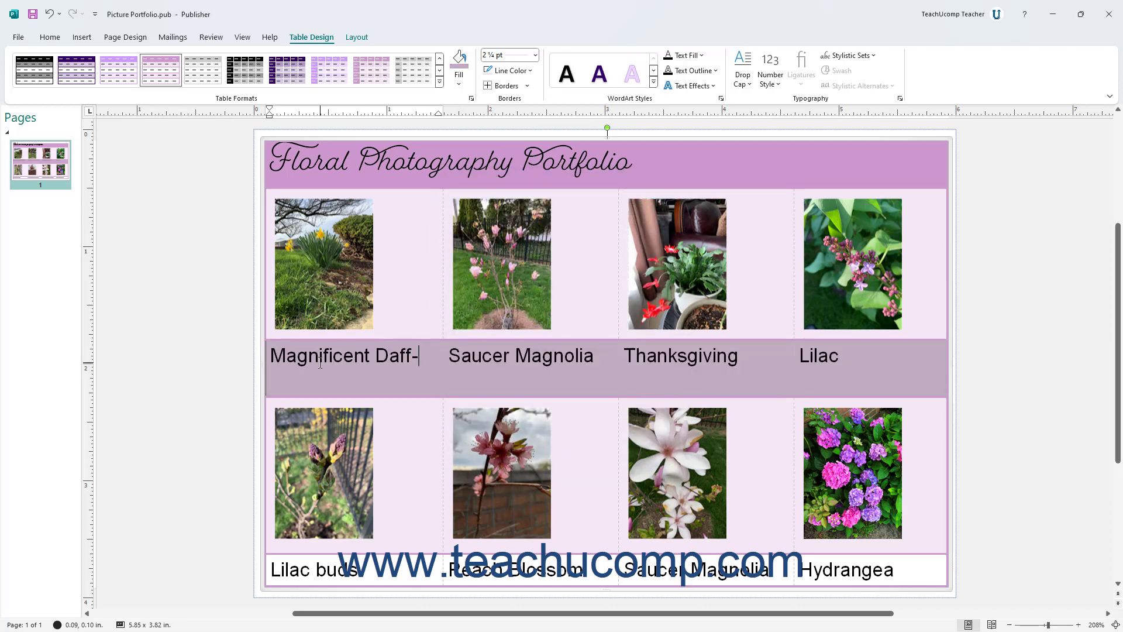
# - Fill the upper caption row with the color sampled from the Floral Photography Portfolio title row
pyautogui.moveTo(323, 362); pyautogui.dragTo(851, 365)
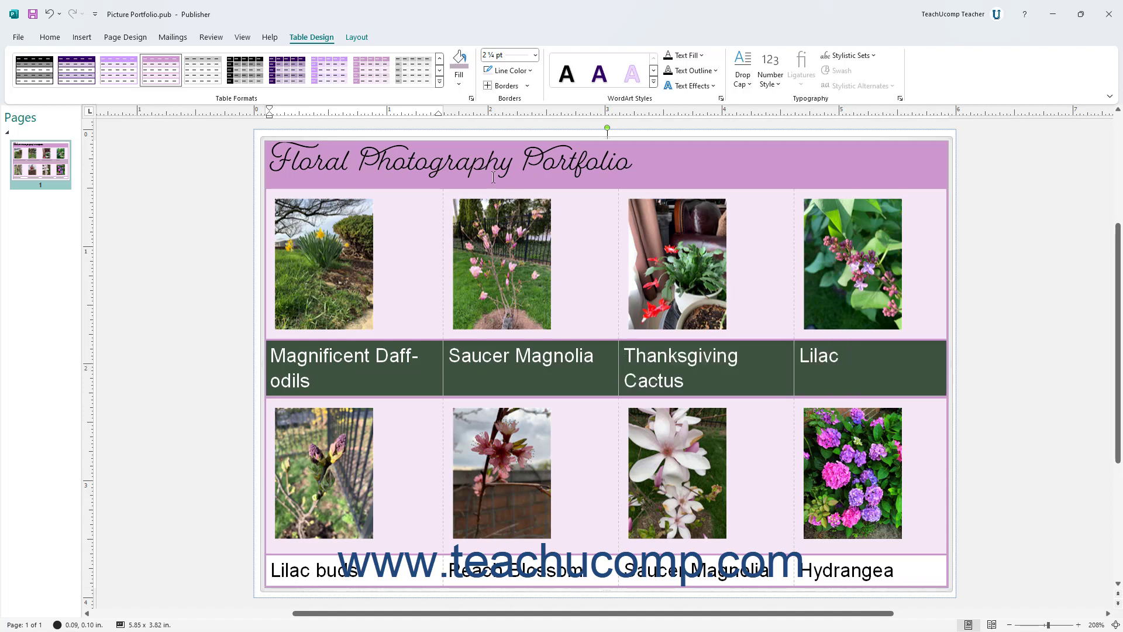
pyautogui.click(458, 75)
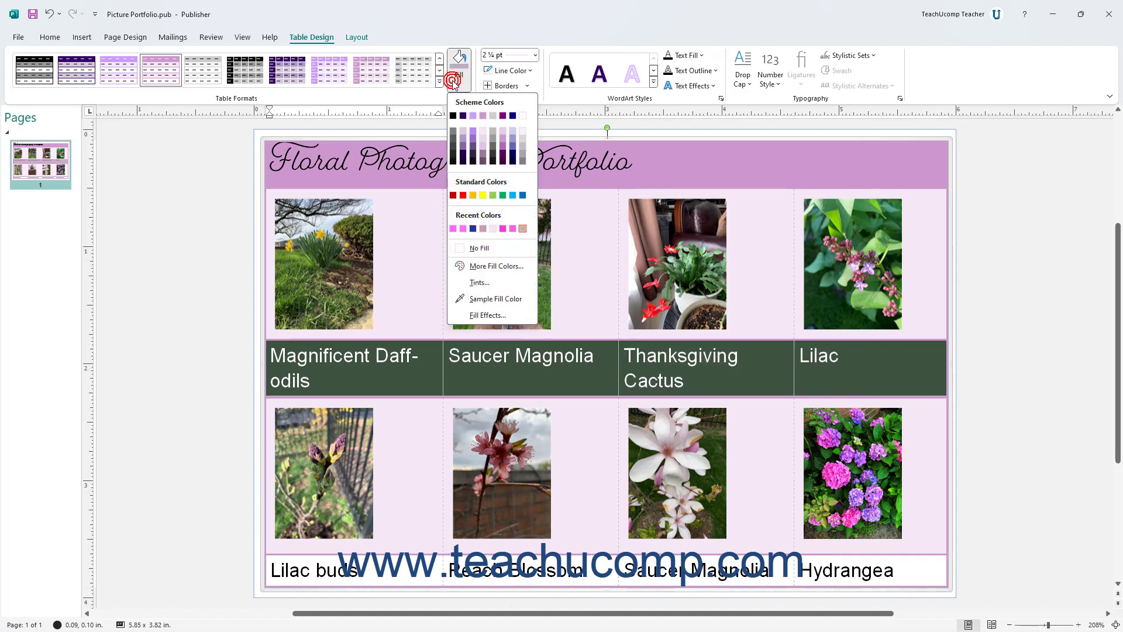
pyautogui.click(496, 299)
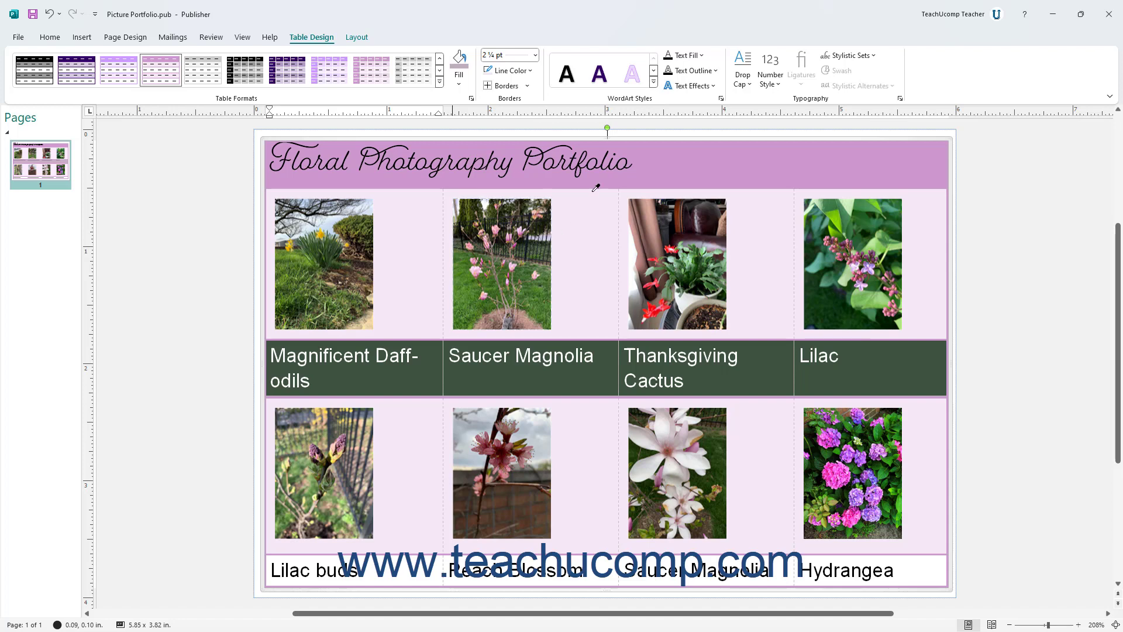
pyautogui.click(655, 170)
pyautogui.click(598, 354)
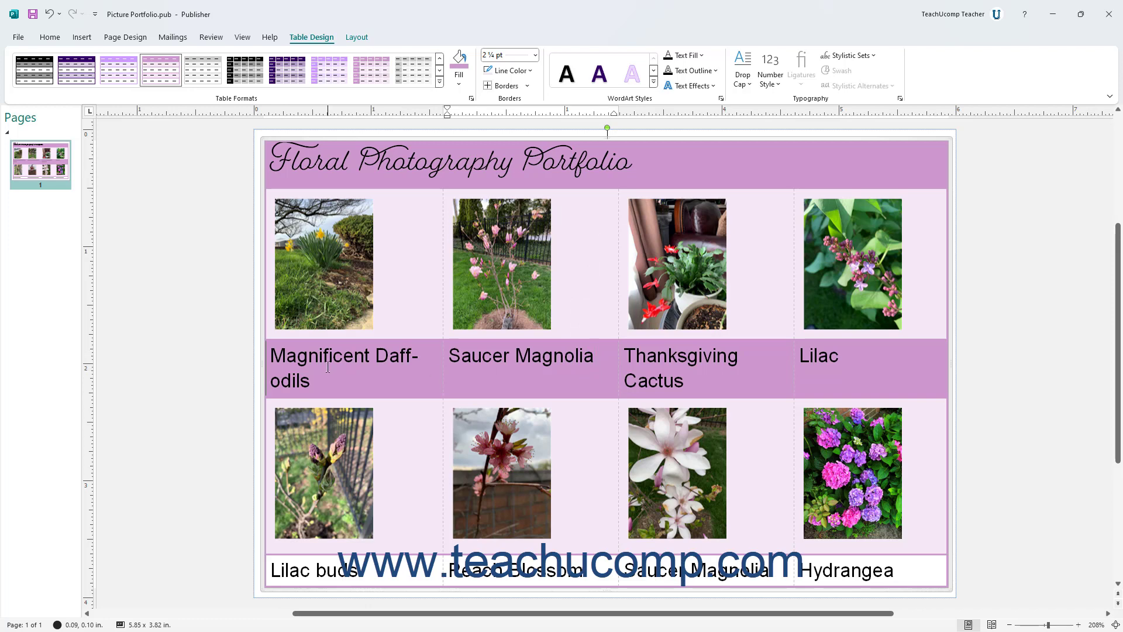
# - Fill the upper caption row with a light tint based on the dark blue base color
pyautogui.moveTo(328, 367); pyautogui.dragTo(820, 362)
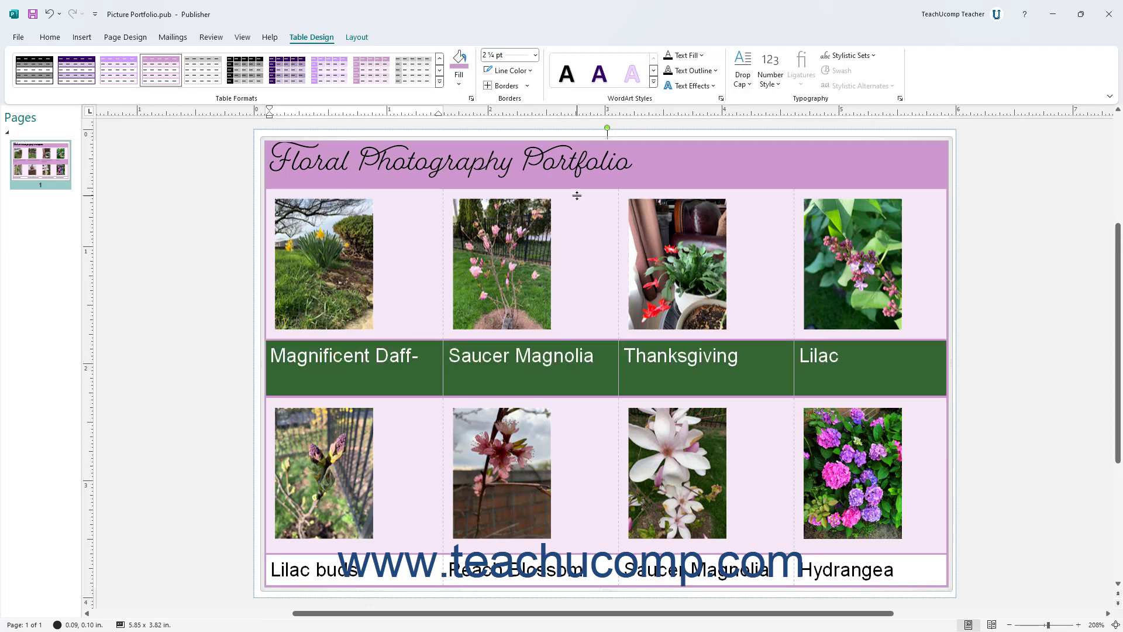
pyautogui.click(459, 83)
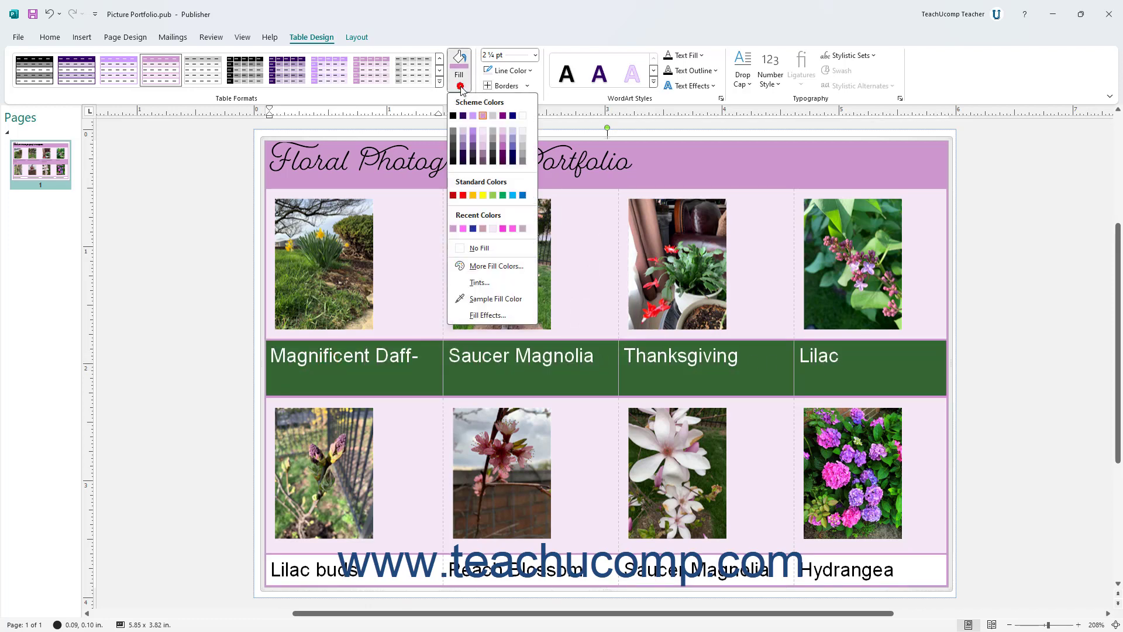
pyautogui.click(487, 285)
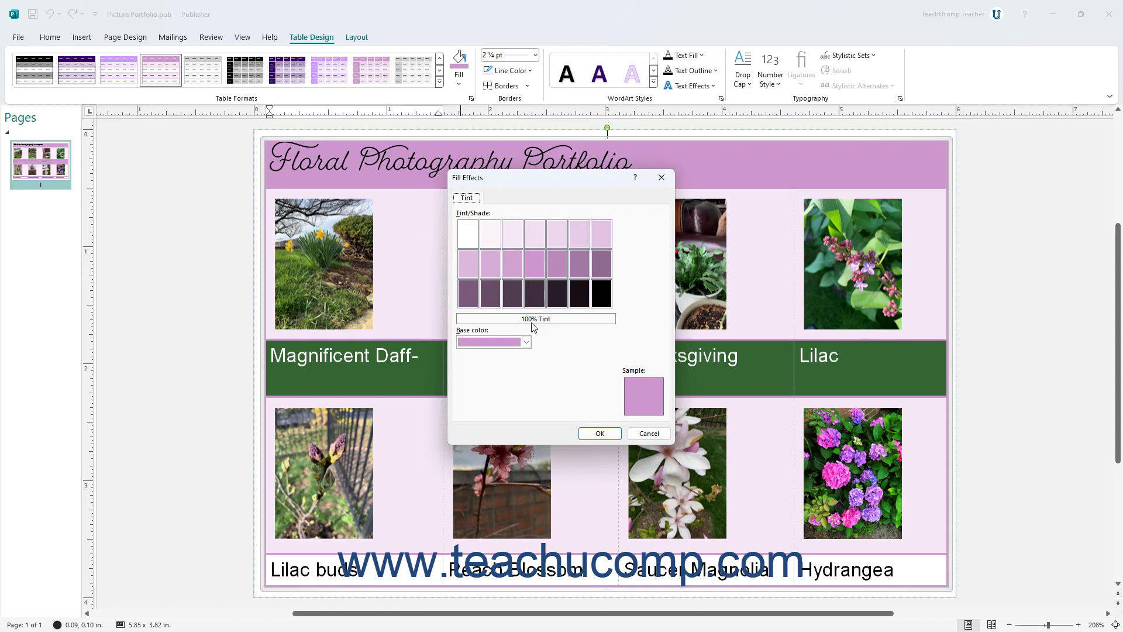
pyautogui.click(526, 343)
pyautogui.click(513, 357)
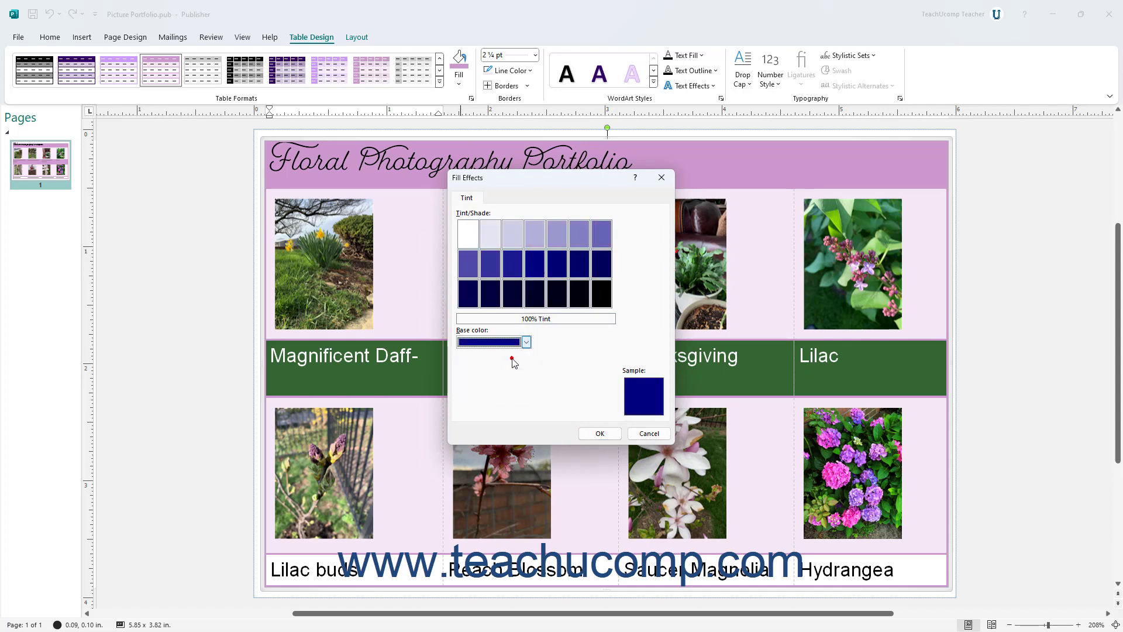
pyautogui.click(515, 244)
pyautogui.click(597, 432)
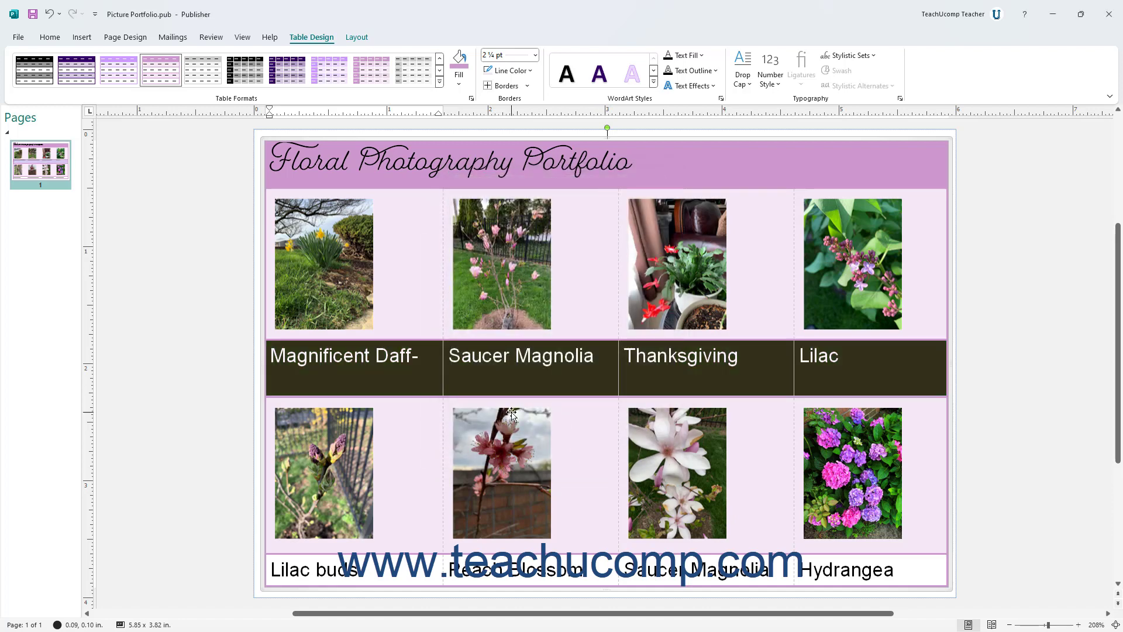
pyautogui.click(472, 359)
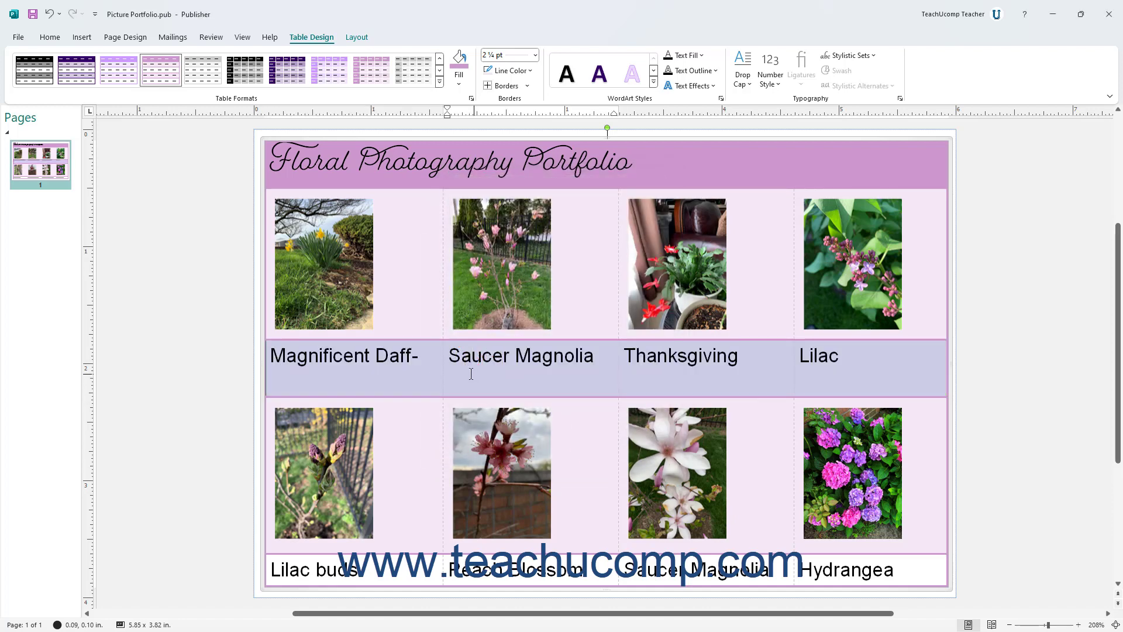
# - Remove the fill from the upper caption row, from Magnificent Daffodils to Lilac
pyautogui.moveTo(340, 362); pyautogui.dragTo(814, 372)
pyautogui.click(457, 85)
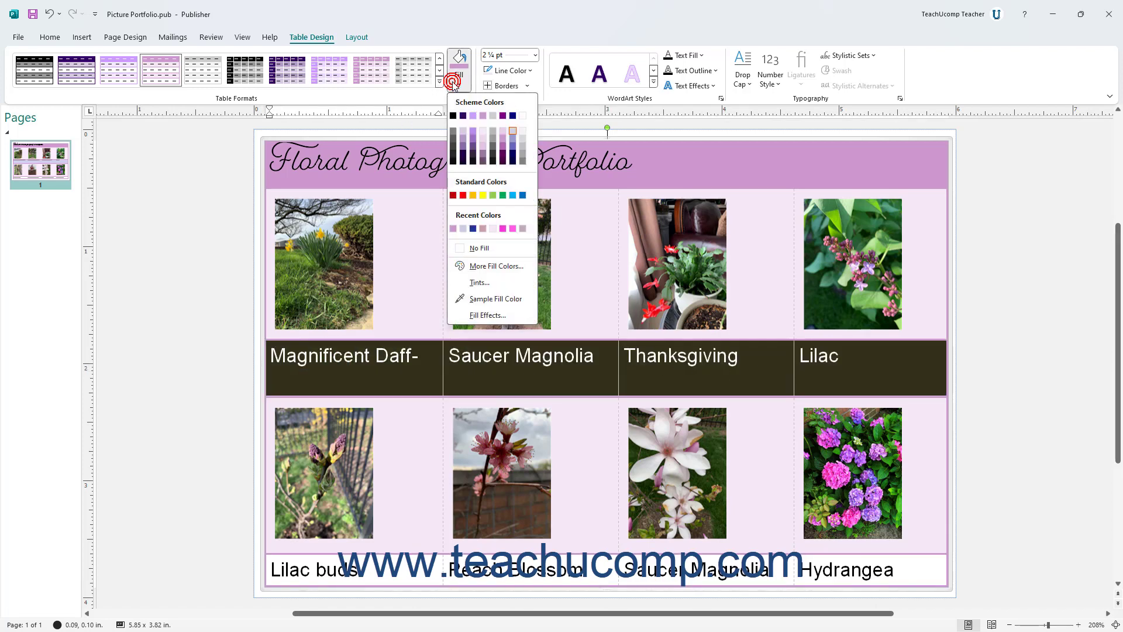
pyautogui.click(485, 248)
pyautogui.click(420, 355)
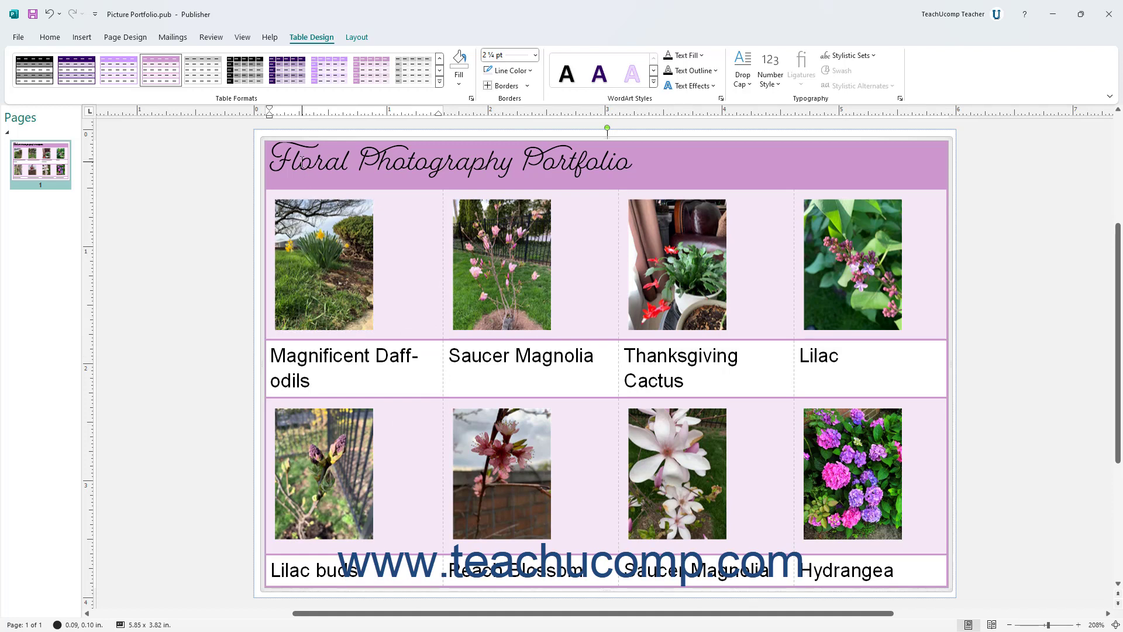
# - For the whole table, set the border weight to 3 pt and the line color to bright pink from the recent colors
pyautogui.moveTo(300, 163); pyautogui.dragTo(796, 563)
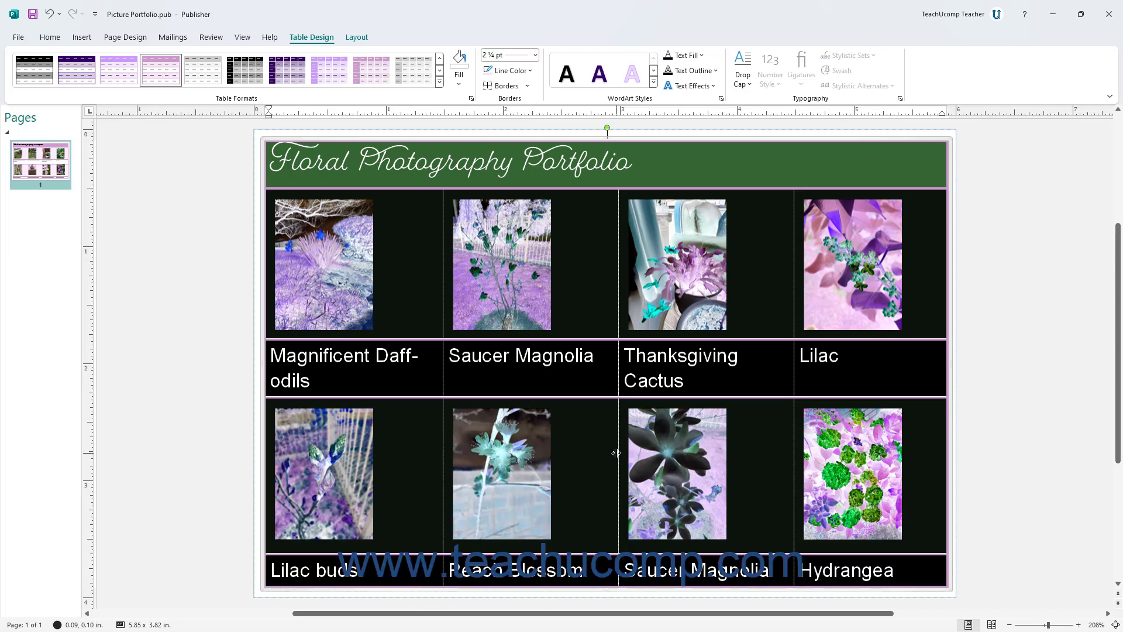
pyautogui.click(535, 55)
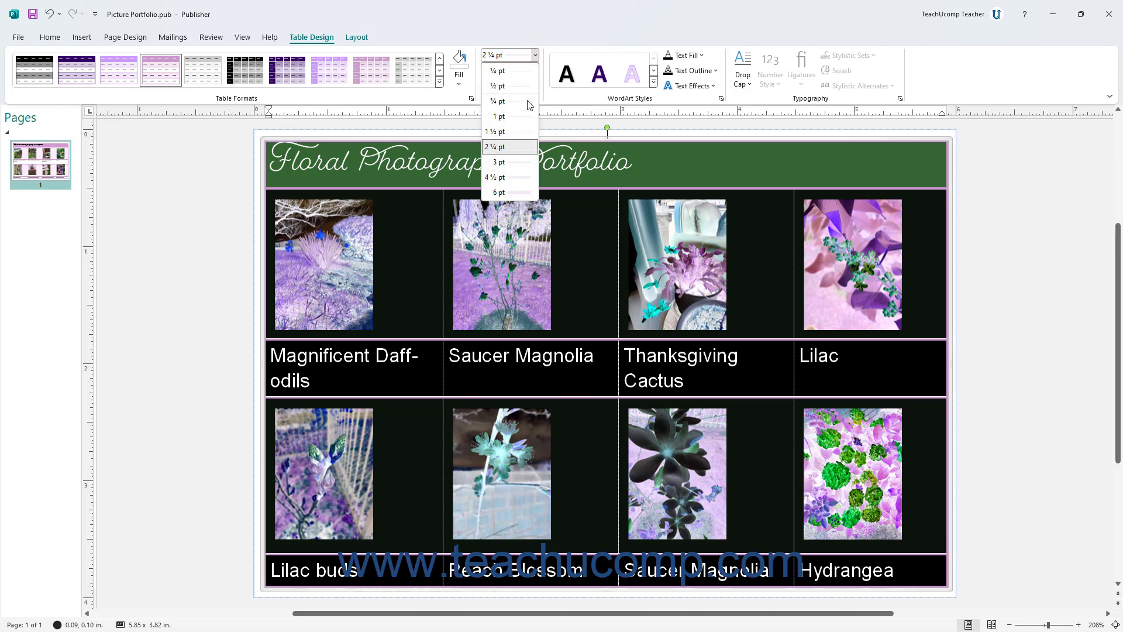
pyautogui.click(517, 168)
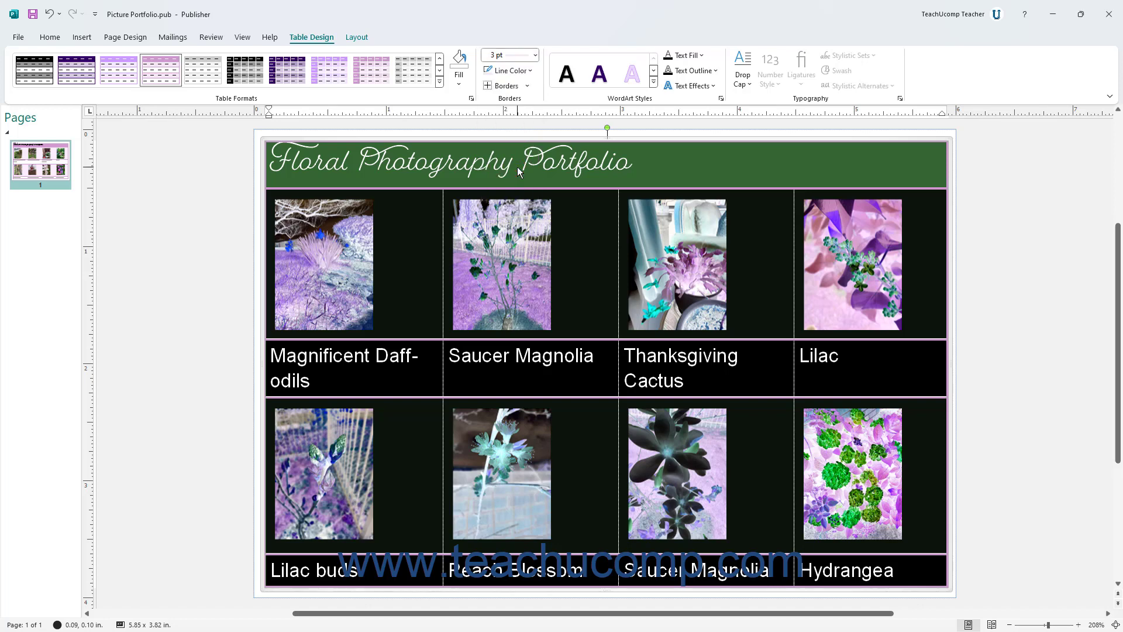
pyautogui.click(532, 71)
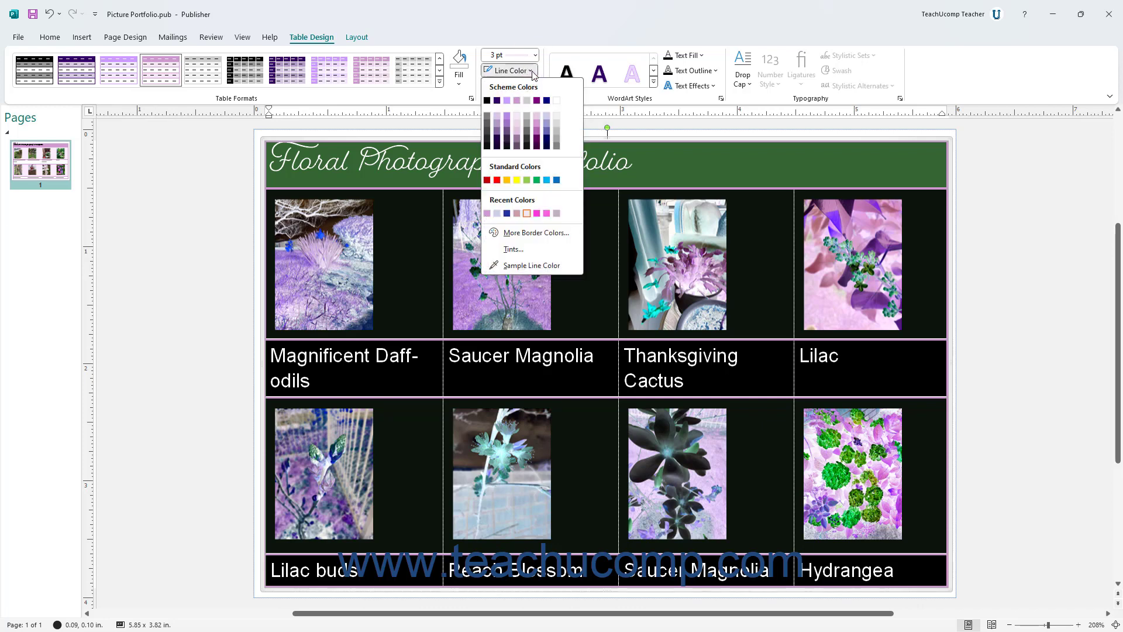
pyautogui.click(537, 214)
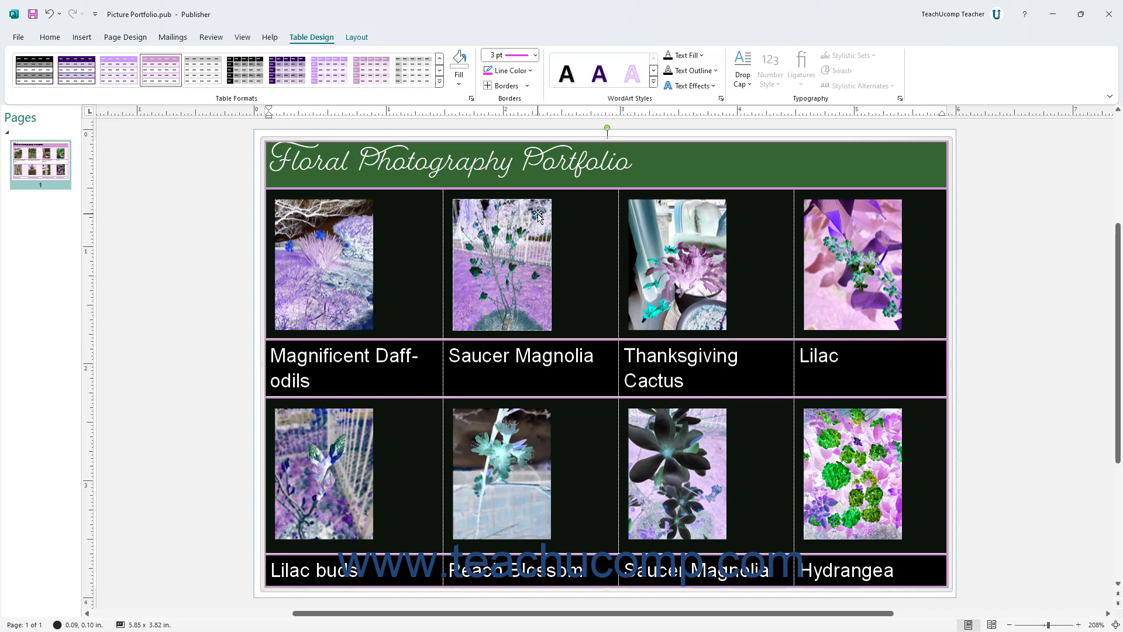
# - Apply the 3 pt bright pink line as outside borders around the whole table
pyautogui.click(529, 86)
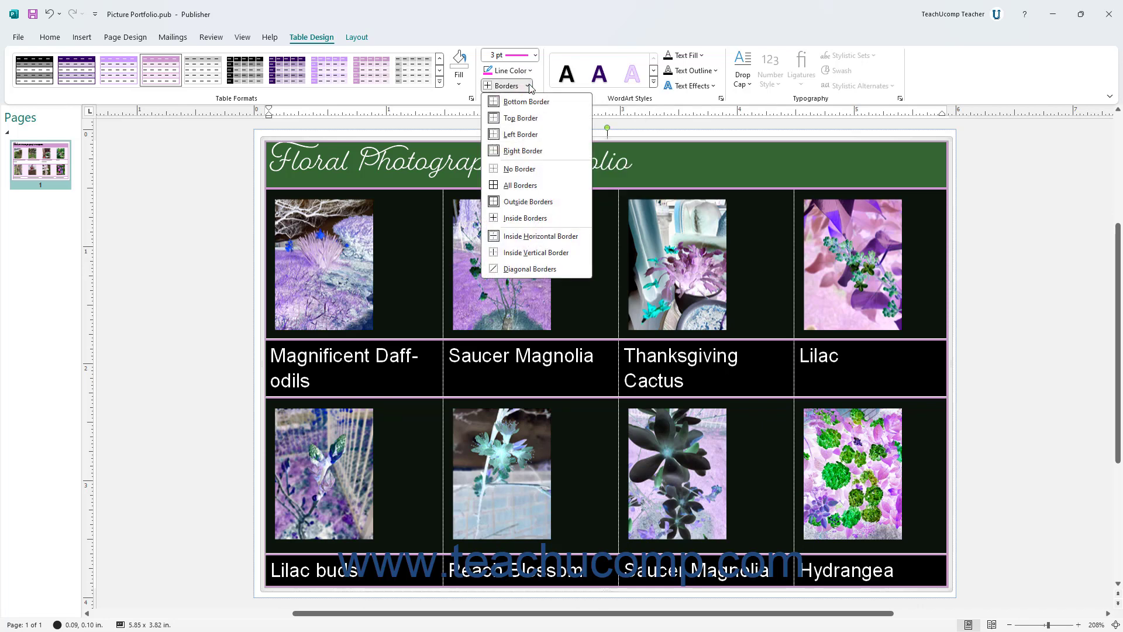
pyautogui.click(526, 201)
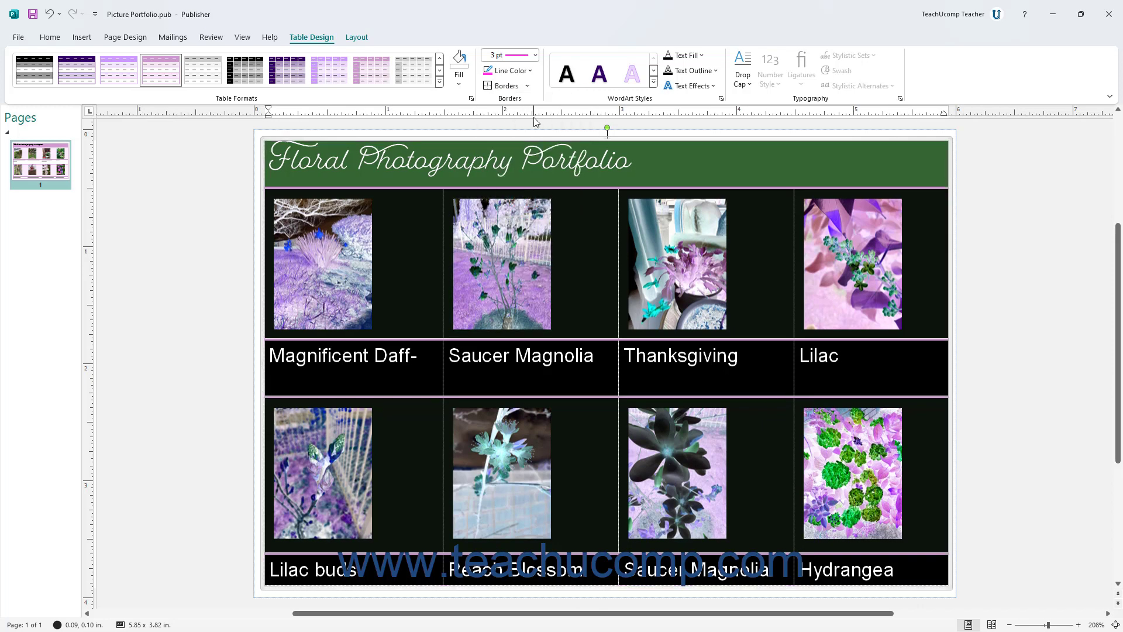
pyautogui.click(528, 86)
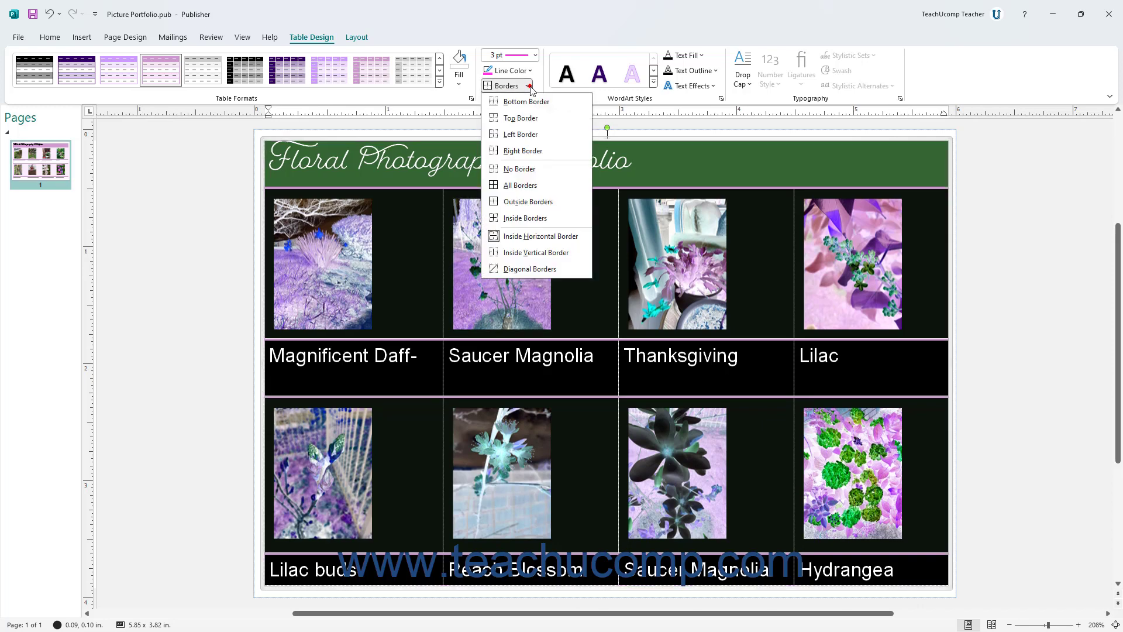
pyautogui.click(529, 202)
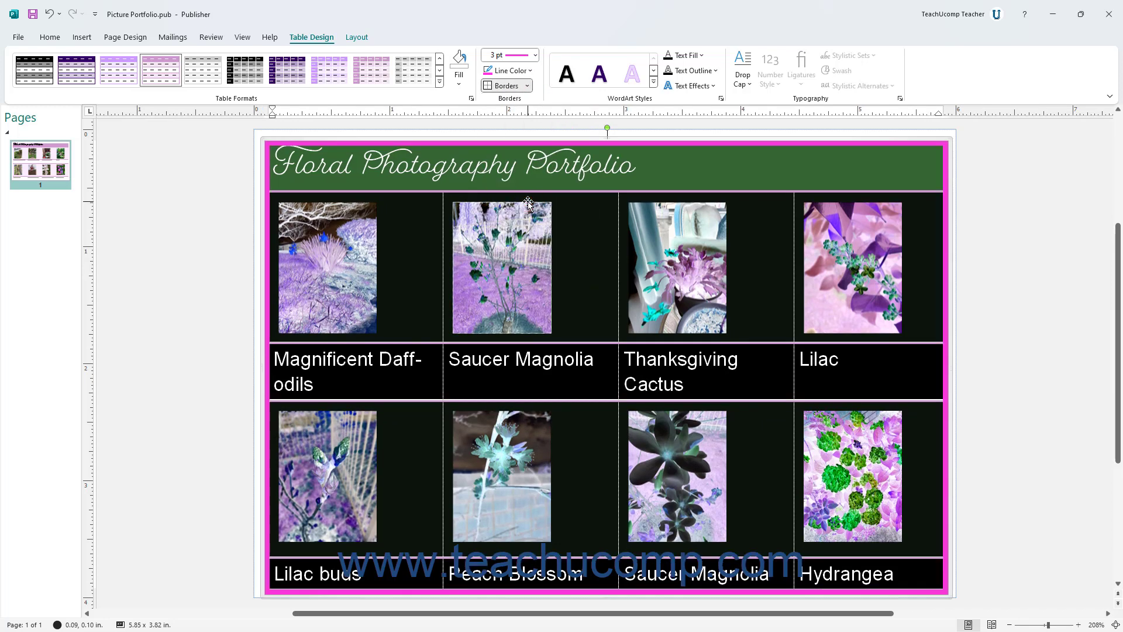
pyautogui.click(491, 174)
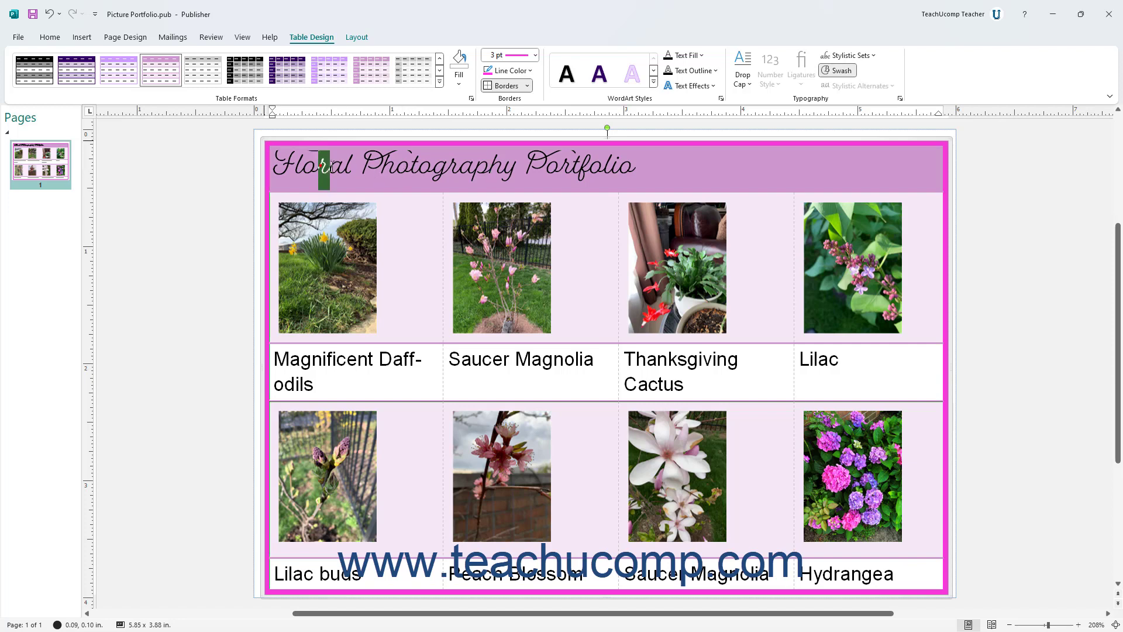
# - Apply bright pink 3 pt outside borders around the Floral Photography Portfolio title row
pyautogui.moveTo(274, 167); pyautogui.dragTo(787, 166)
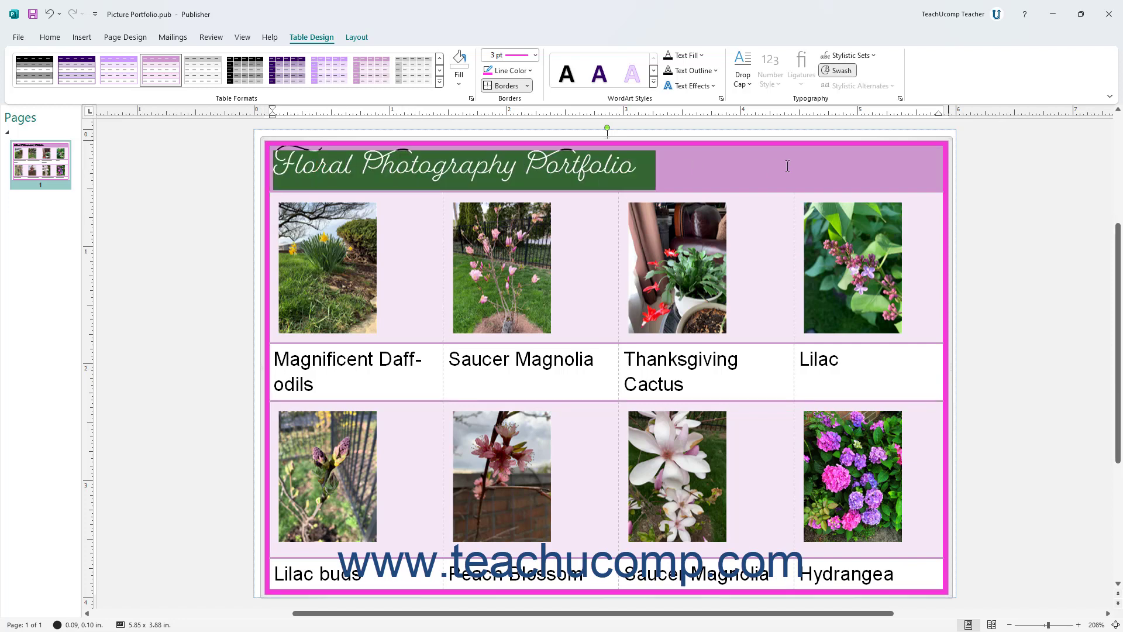
pyautogui.click(277, 187)
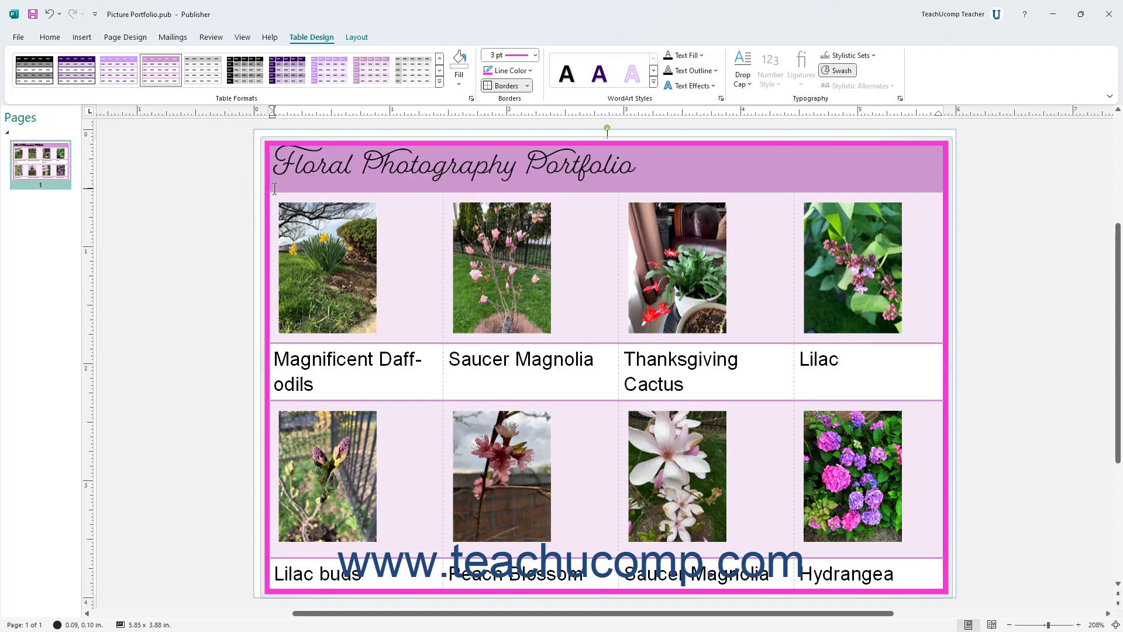
pyautogui.click(272, 188)
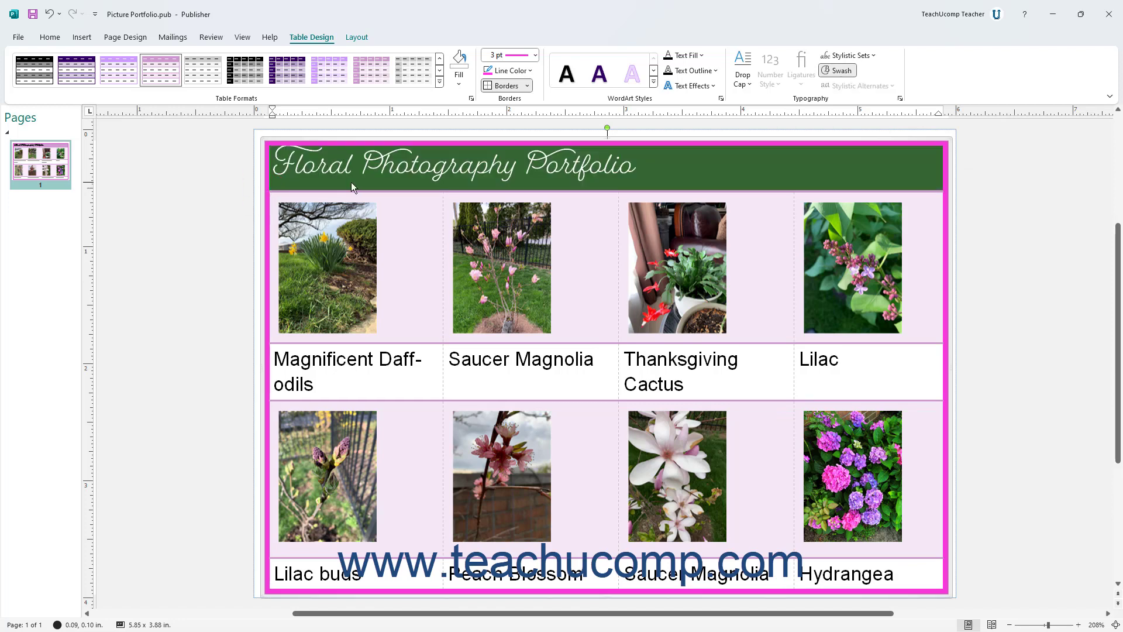
pyautogui.click(529, 86)
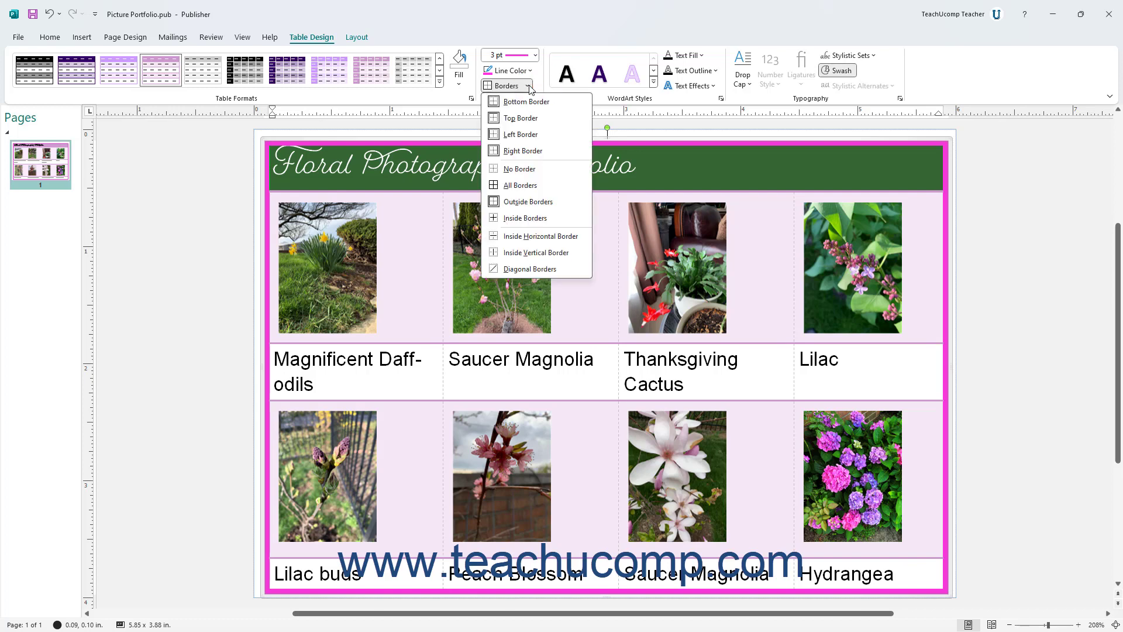
pyautogui.click(518, 201)
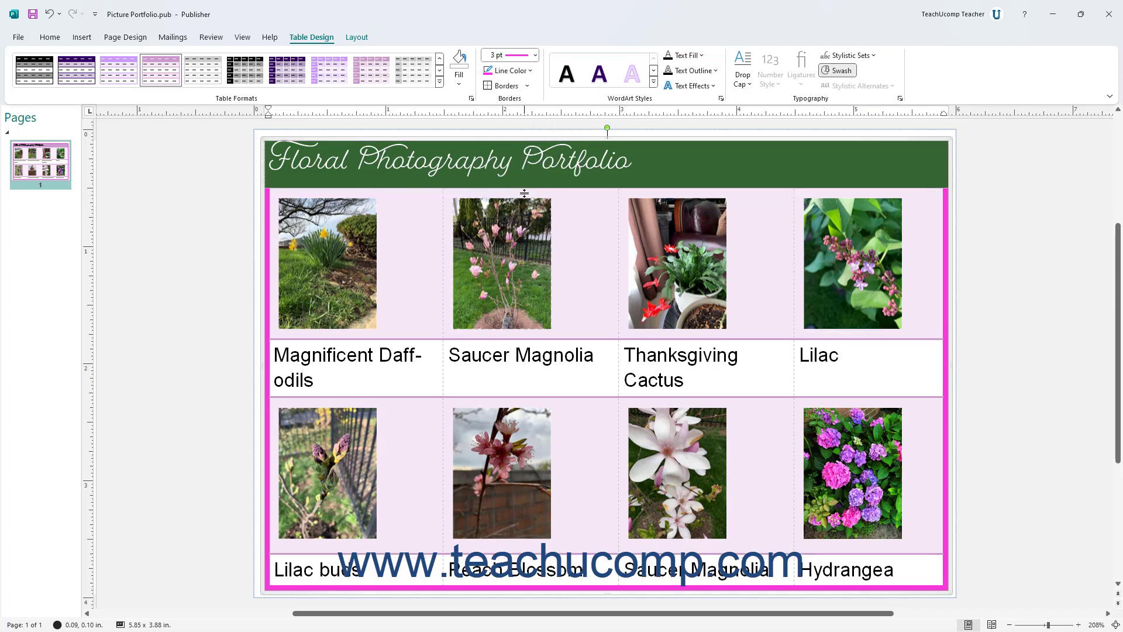
pyautogui.click(527, 86)
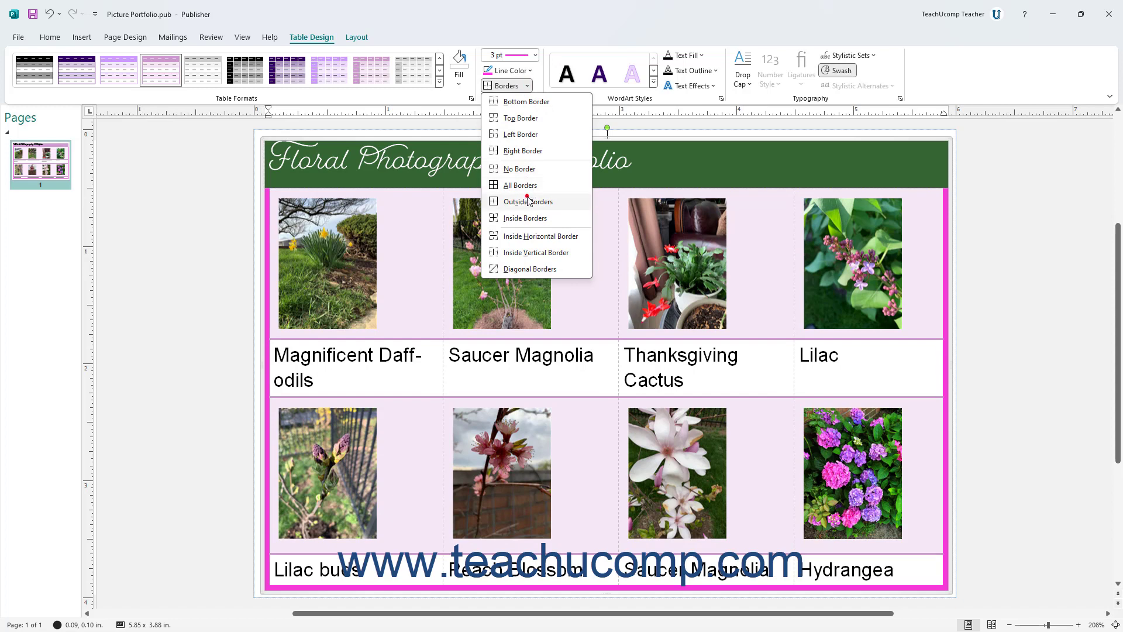
pyautogui.click(513, 200)
pyautogui.click(400, 281)
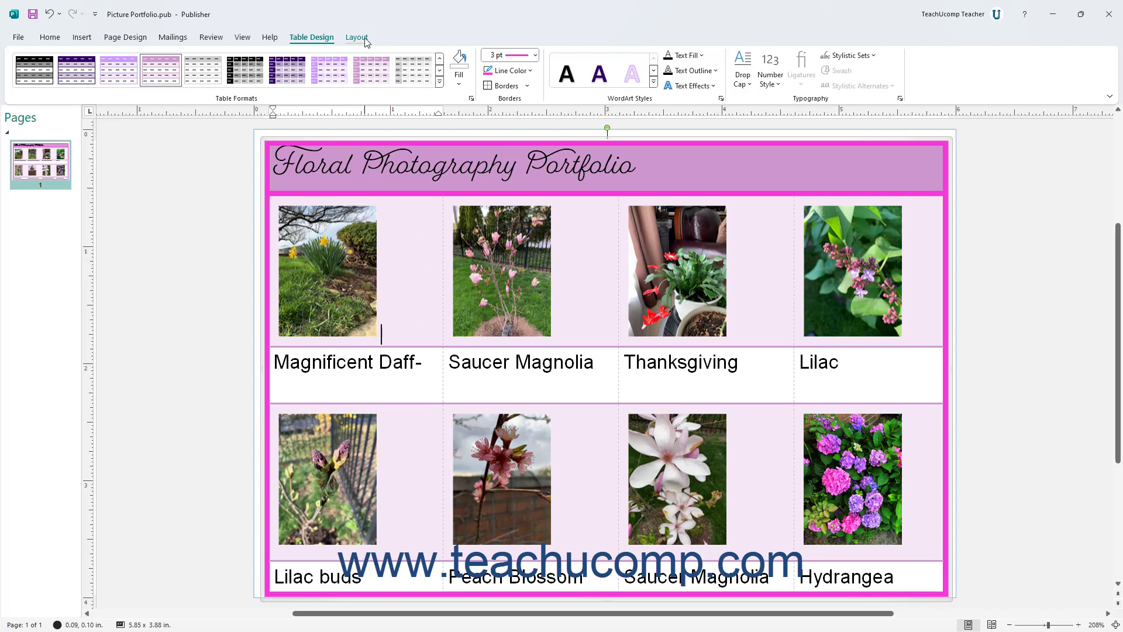
# - Examine the table's layout options, including its height, width and Grow to Fit Text settings
pyautogui.click(365, 40)
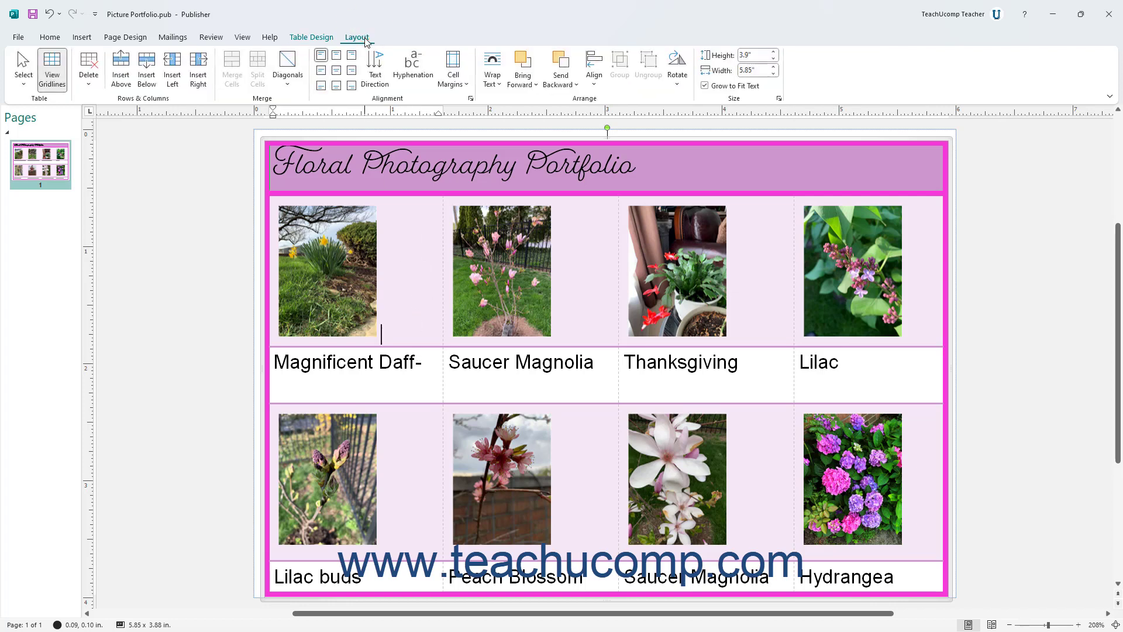
pyautogui.click(760, 55)
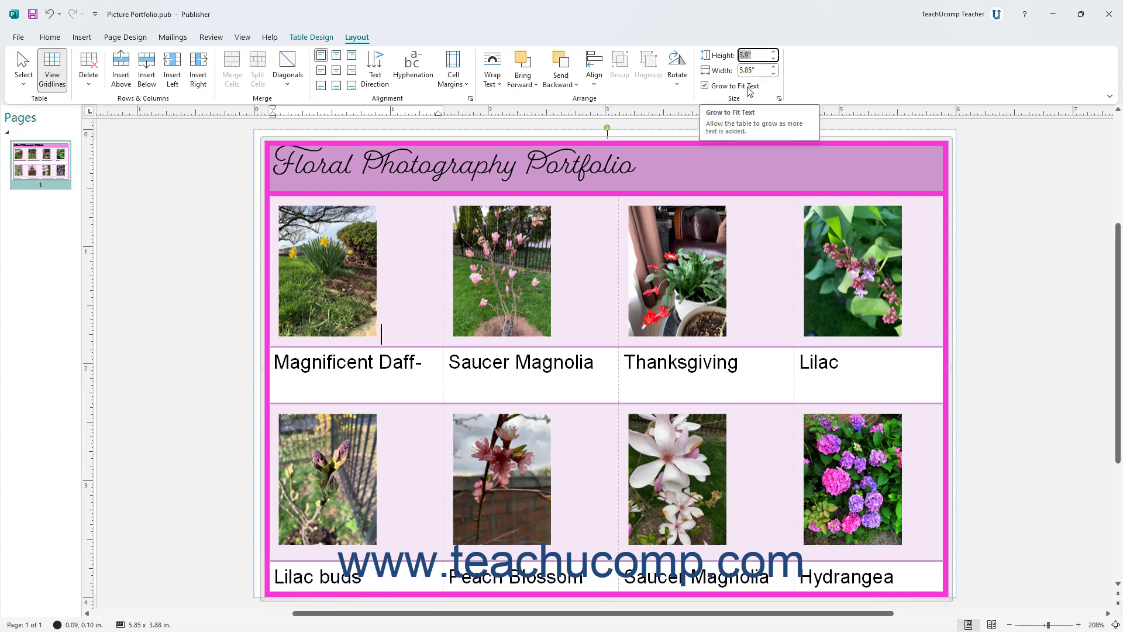
pyautogui.click(810, 92)
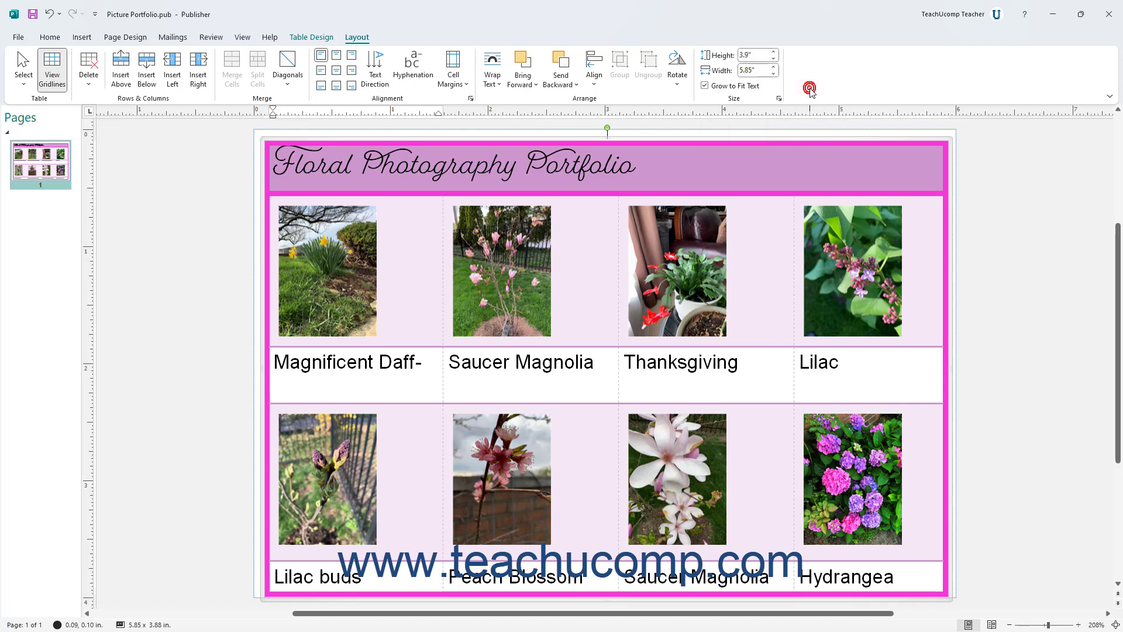